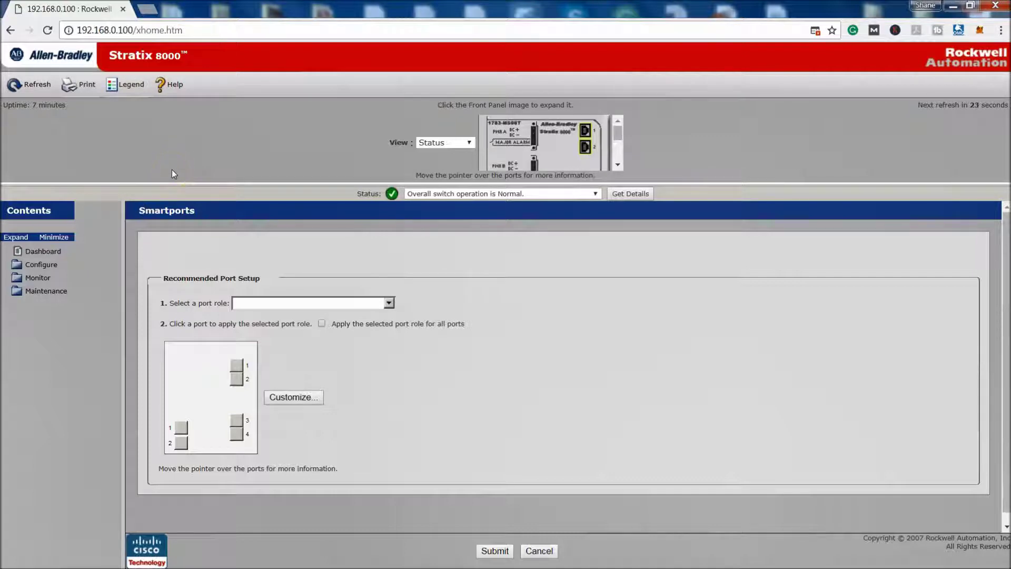
Check the link status of gigabit ports 1 and 2 on the switch's front panel image
left_click(188, 161)
left_click(620, 157)
left_click_drag(618, 137, 621, 161)
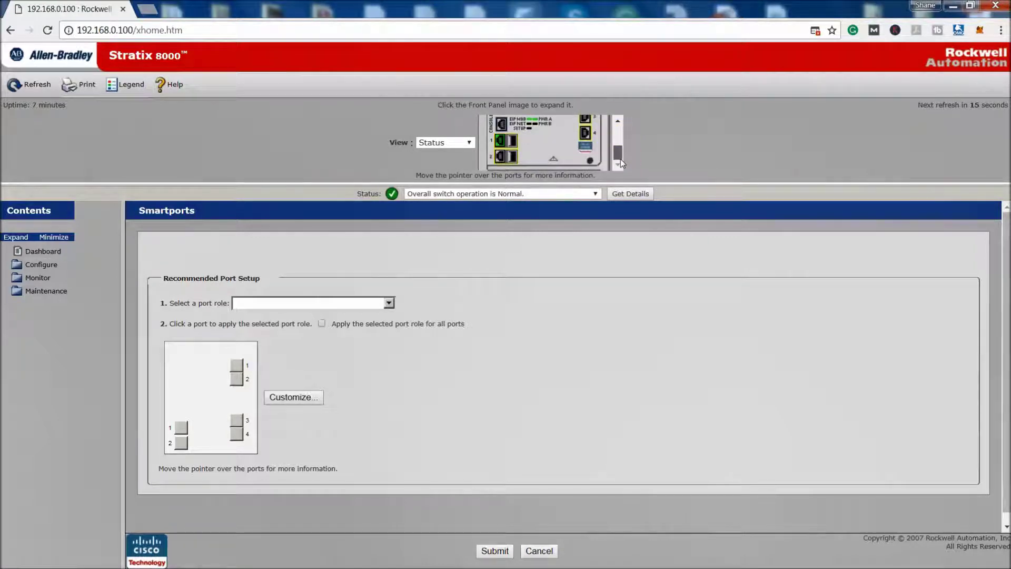
mouse_move(620, 160)
left_mouse_down()
mouse_move(616, 138)
mouse_move(619, 160)
left_mouse_up()
left_click(590, 136)
mouse_move(502, 149)
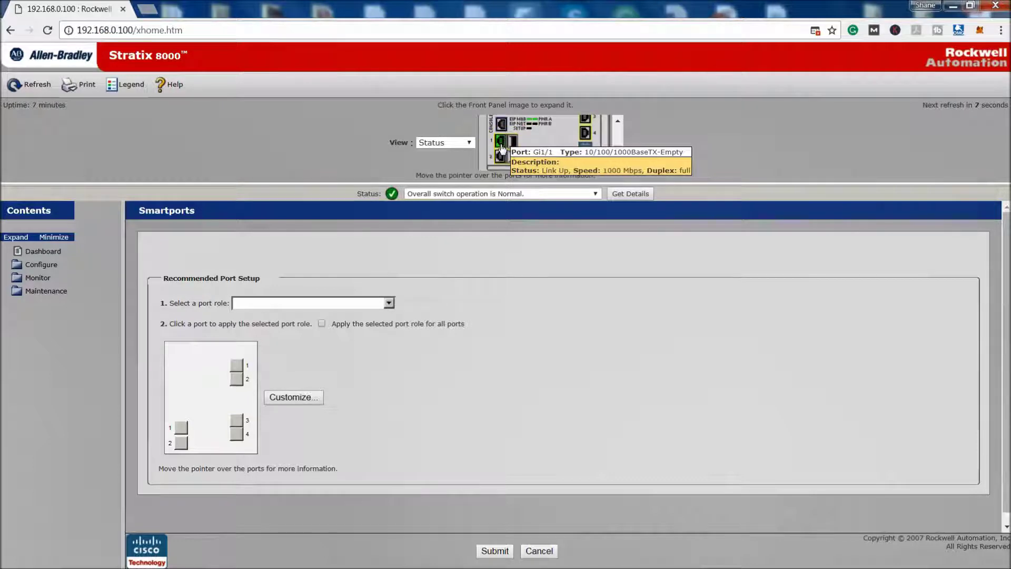
left_click(679, 138)
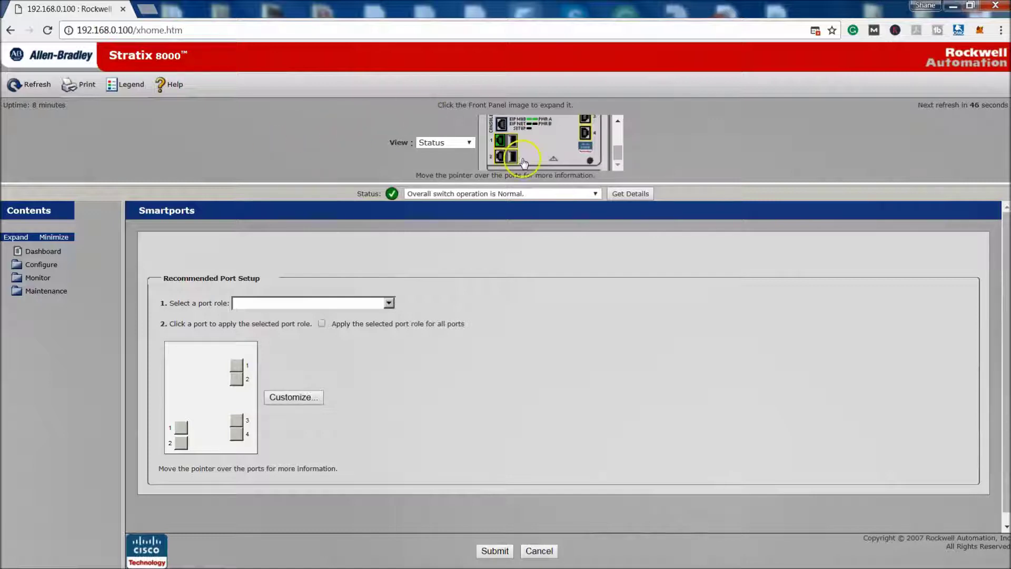
mouse_move(504, 157)
left_click(508, 146)
Open the Dashboard and review the switch information, including host name, IP address and software version, plus the switch health
left_click(43, 252)
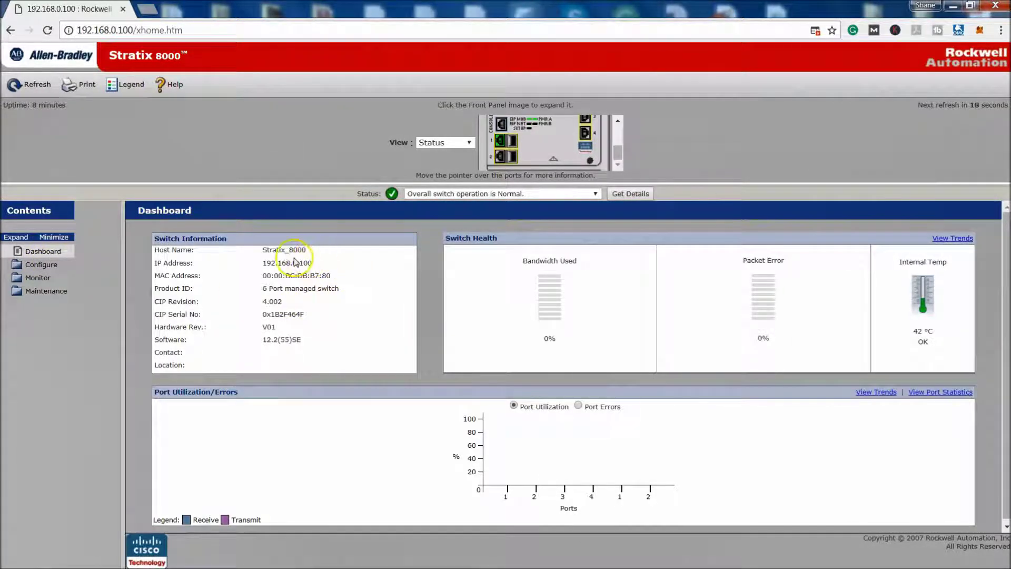
left_click_drag(308, 250, 249, 251)
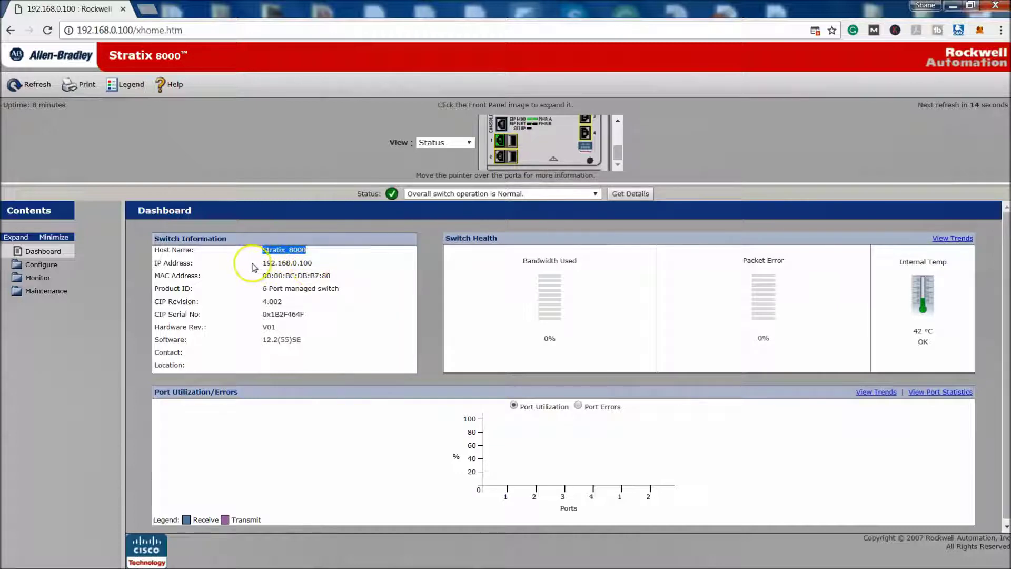
mouse_move(331, 276)
left_mouse_down()
mouse_move(282, 267)
mouse_move(323, 271)
left_mouse_up()
triple_click(308, 264)
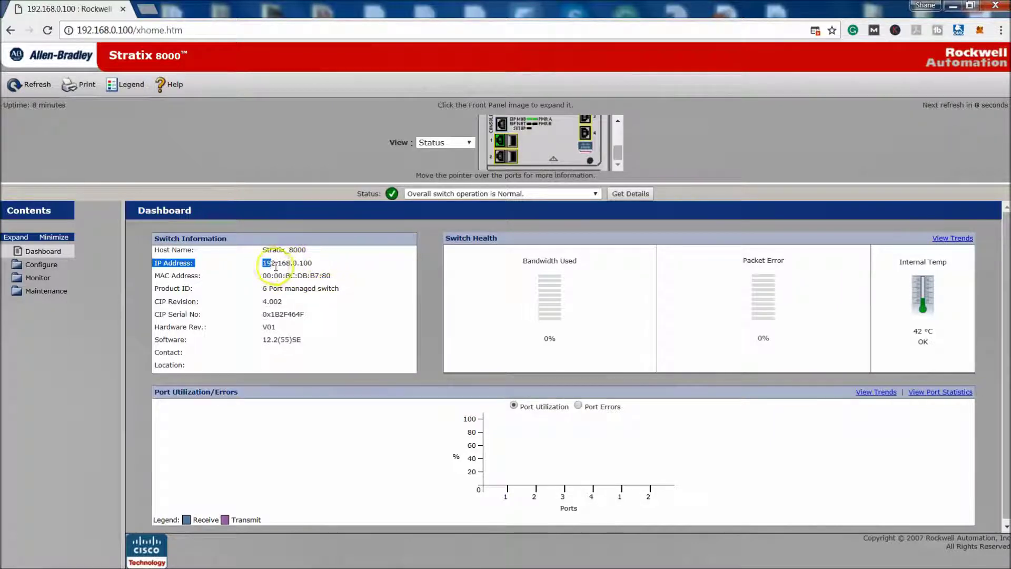
left_click(317, 303)
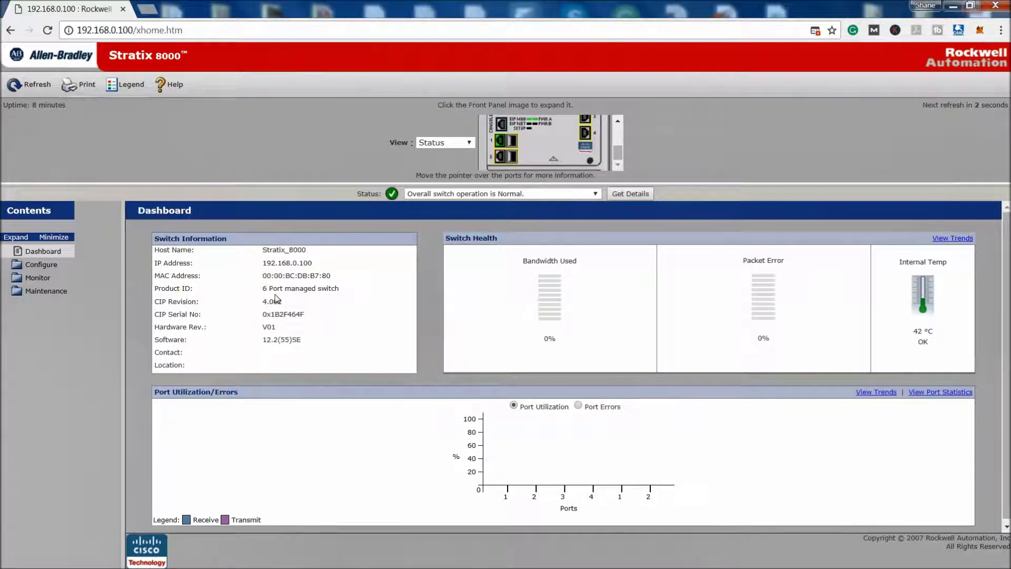
left_click(238, 340)
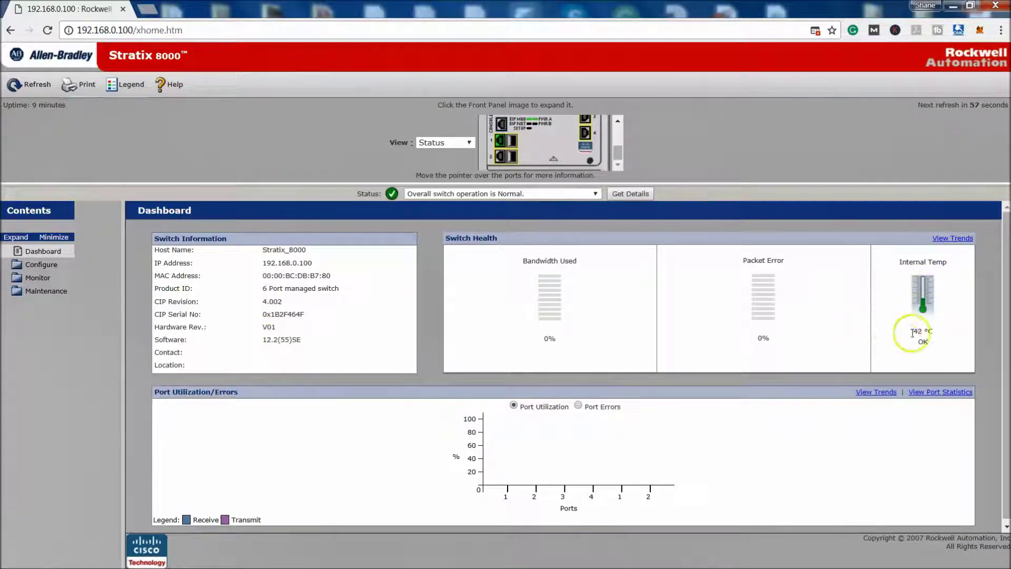
Expand the Configure, Monitor and Maintenance groups in the contents tree to see their pages
left_click(38, 265)
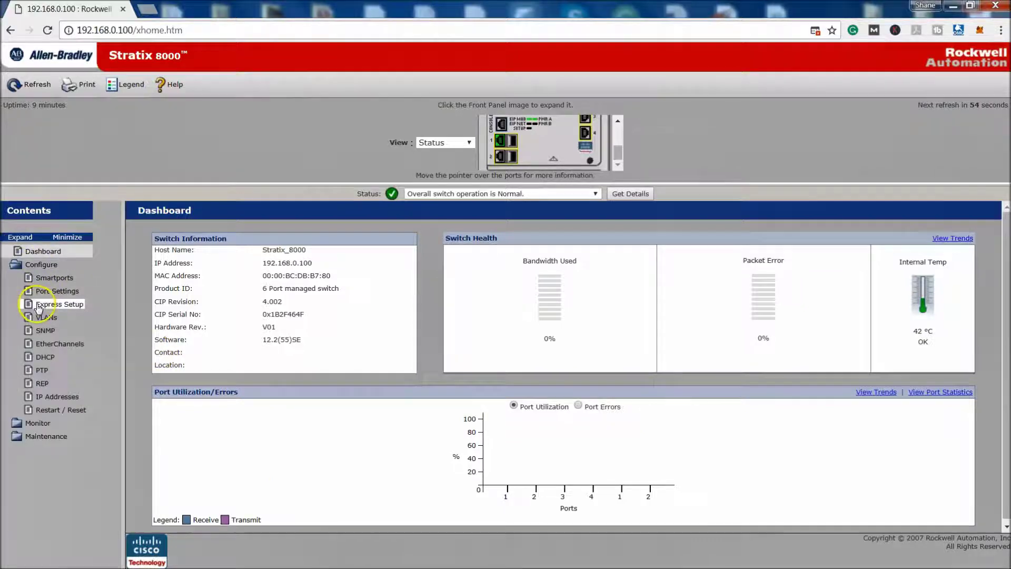
left_click(45, 424)
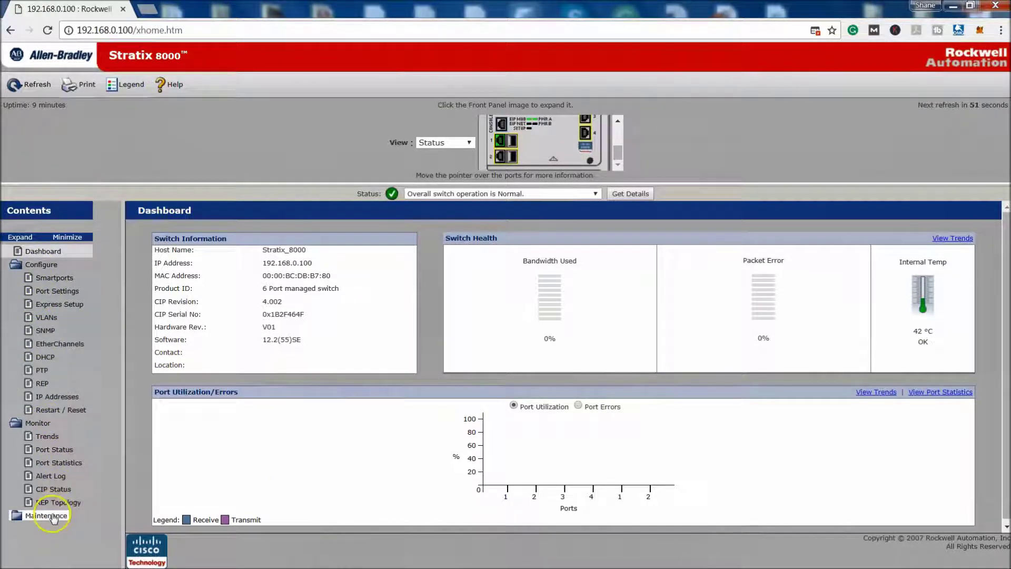
left_click(44, 515)
left_click(53, 278)
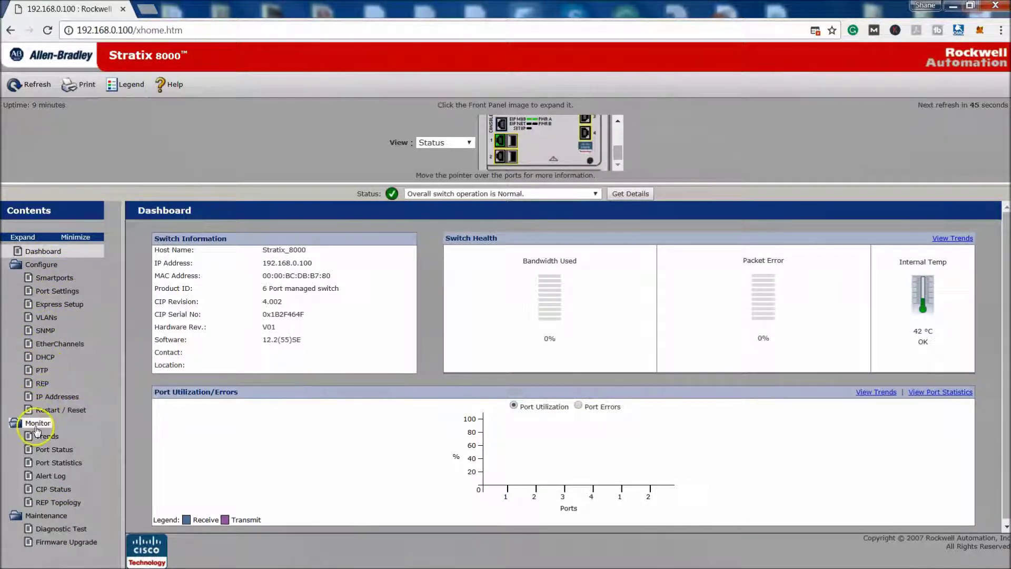
Look through the Port Status, Diagnostic Test and Firmware Upgrade pages
left_click(53, 451)
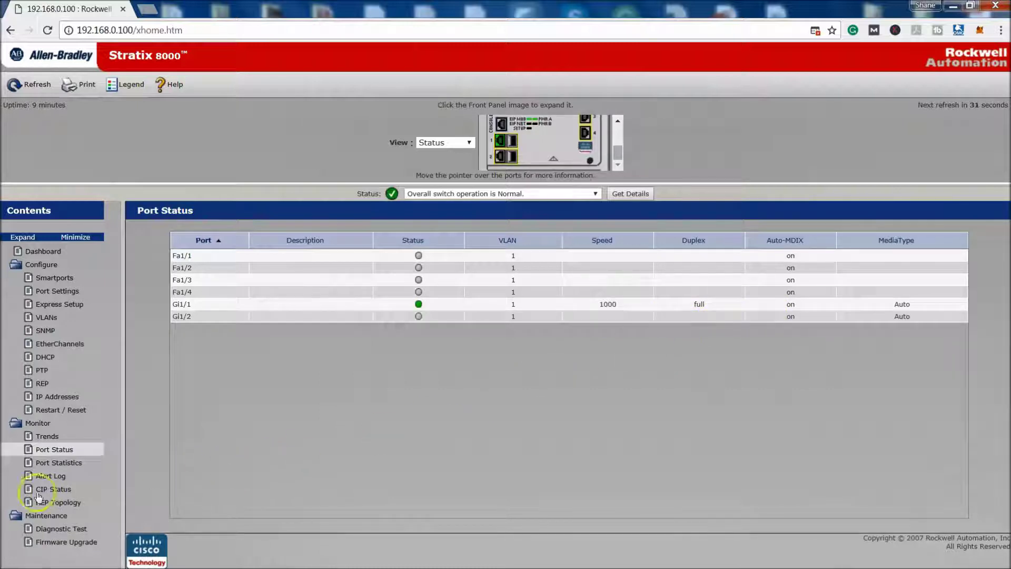
left_click(77, 530)
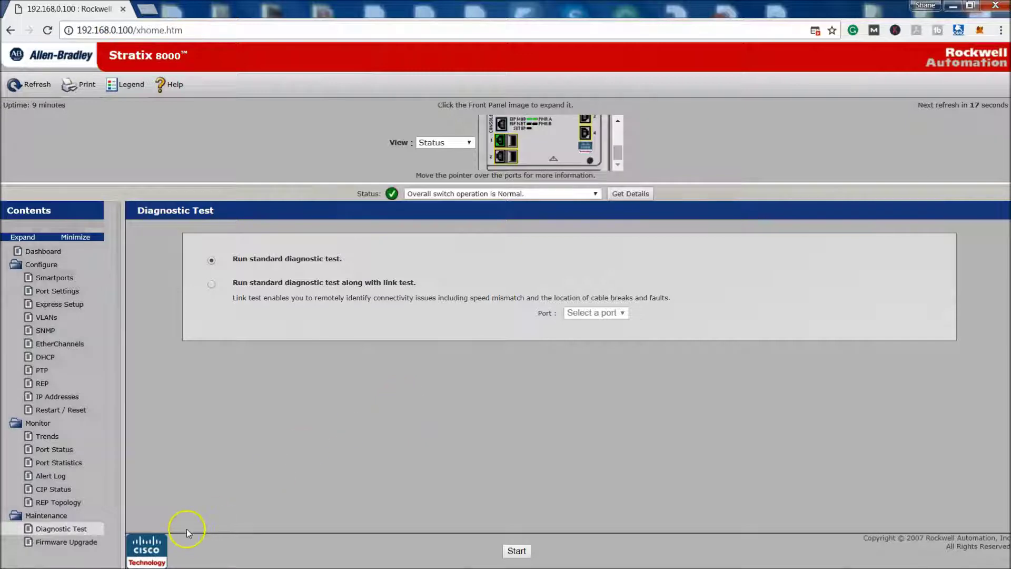
left_click(67, 547)
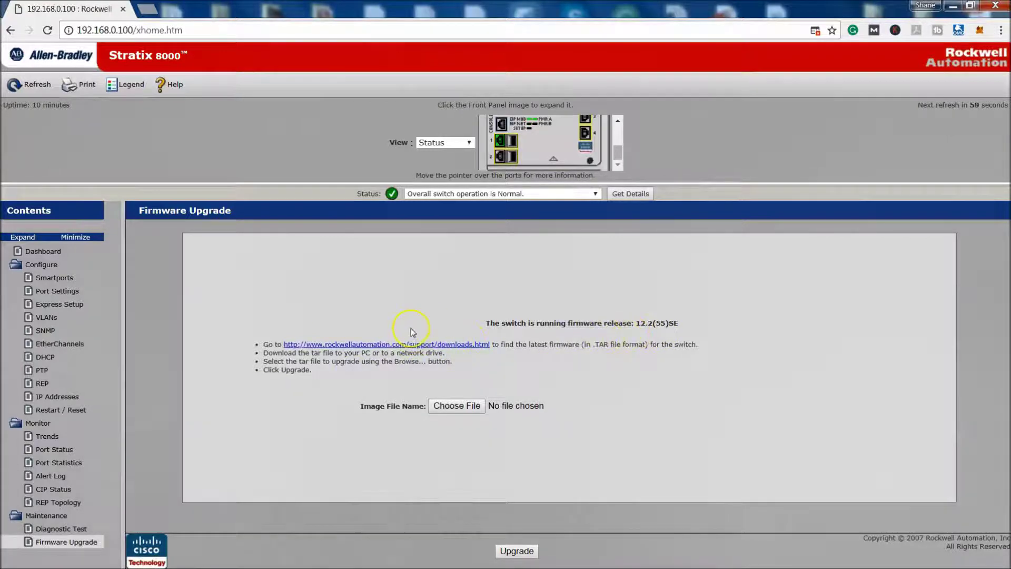
Collapse the Monitor and Maintenance groups and open the Smartports configuration page
left_click(29, 424)
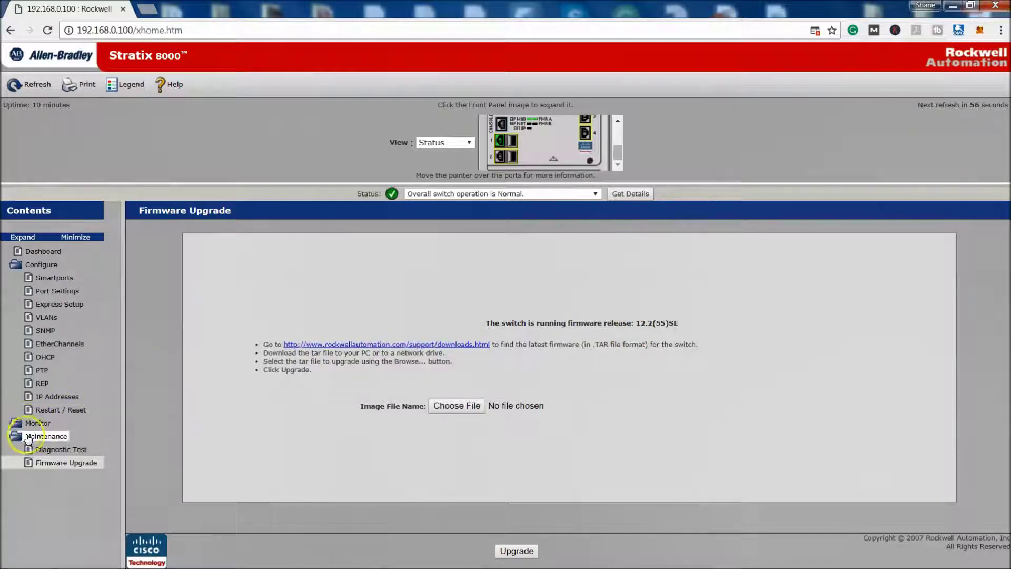
left_click(31, 437)
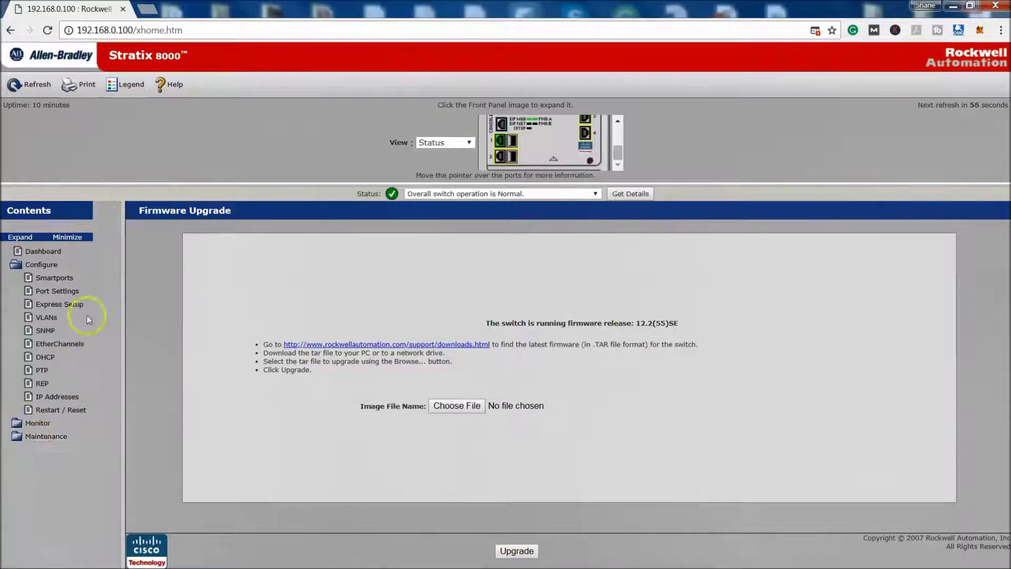
left_click(61, 290)
left_click(68, 280)
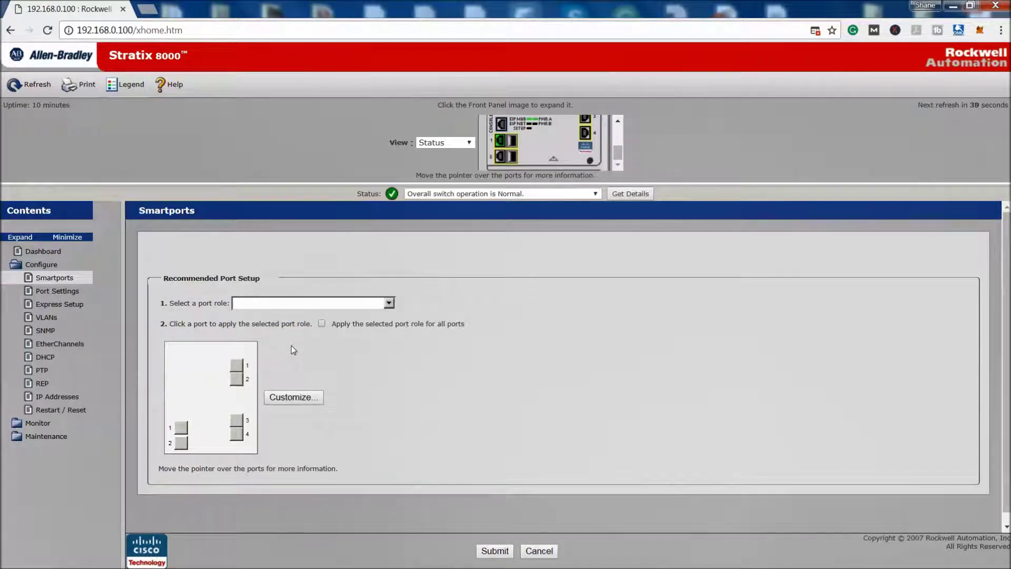
Inspect the role and VLAN details of the individual ports in the Smartports port diagram
left_click(336, 289)
mouse_move(179, 447)
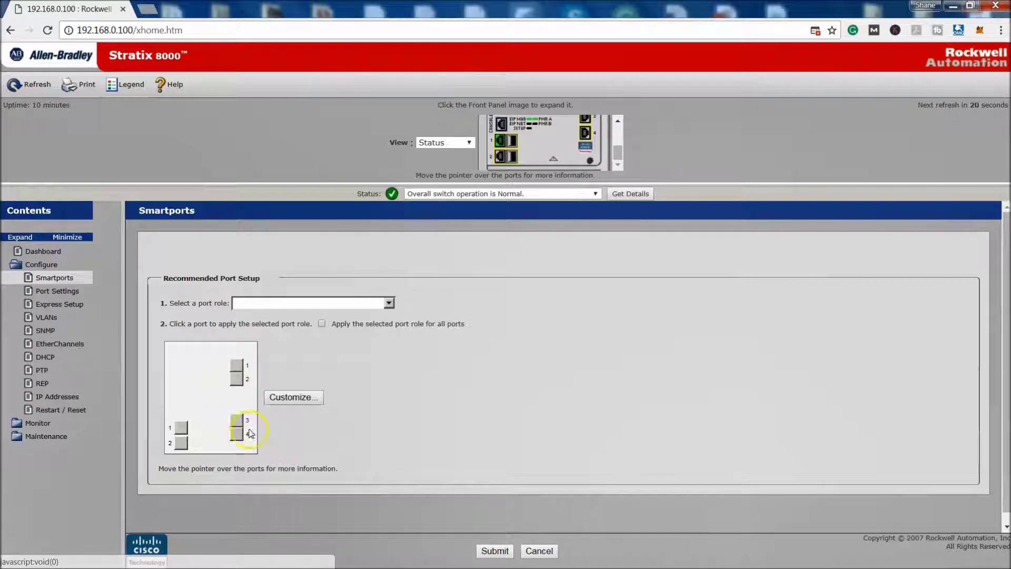
mouse_move(240, 369)
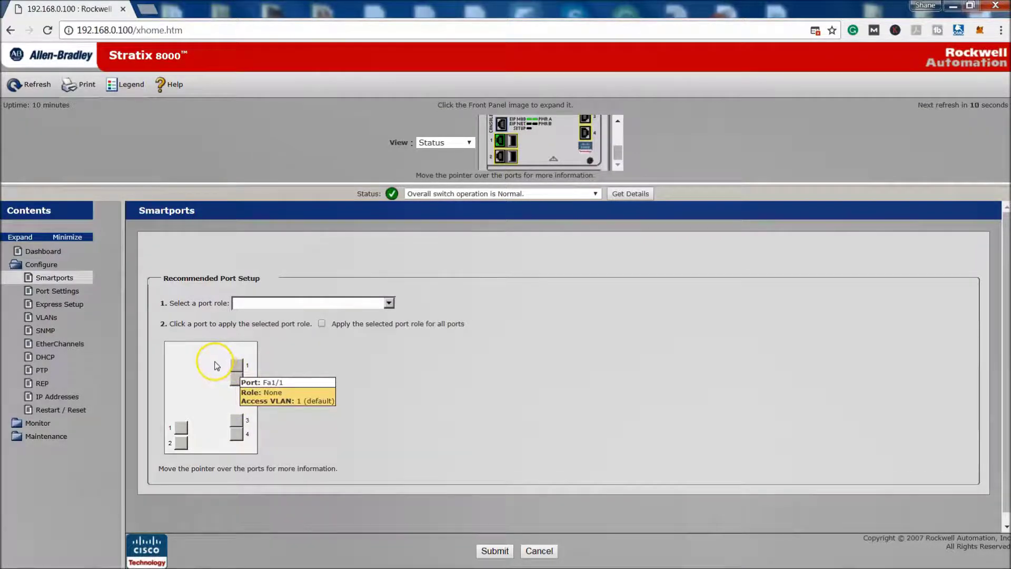
left_click(235, 366)
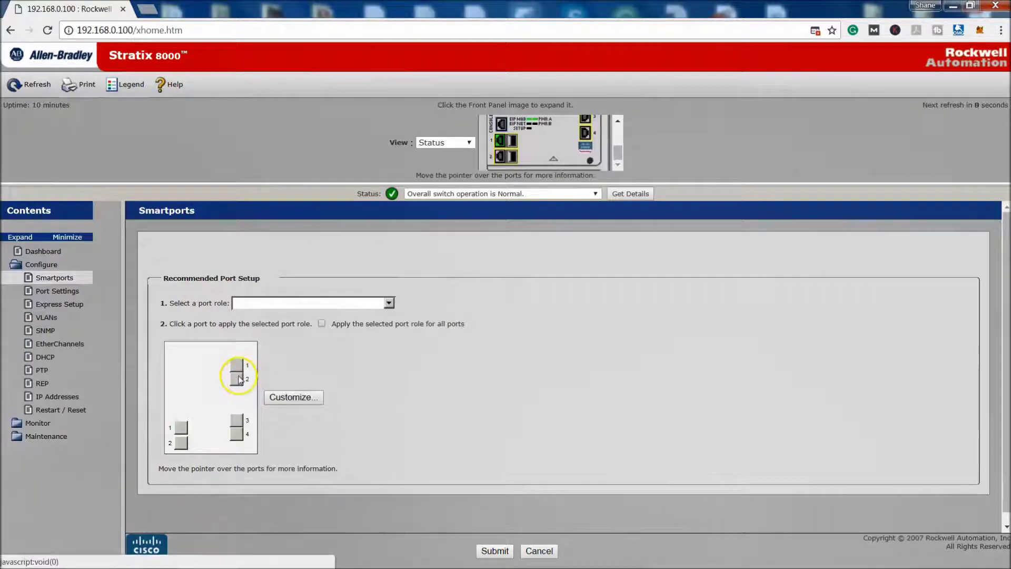
mouse_move(240, 380)
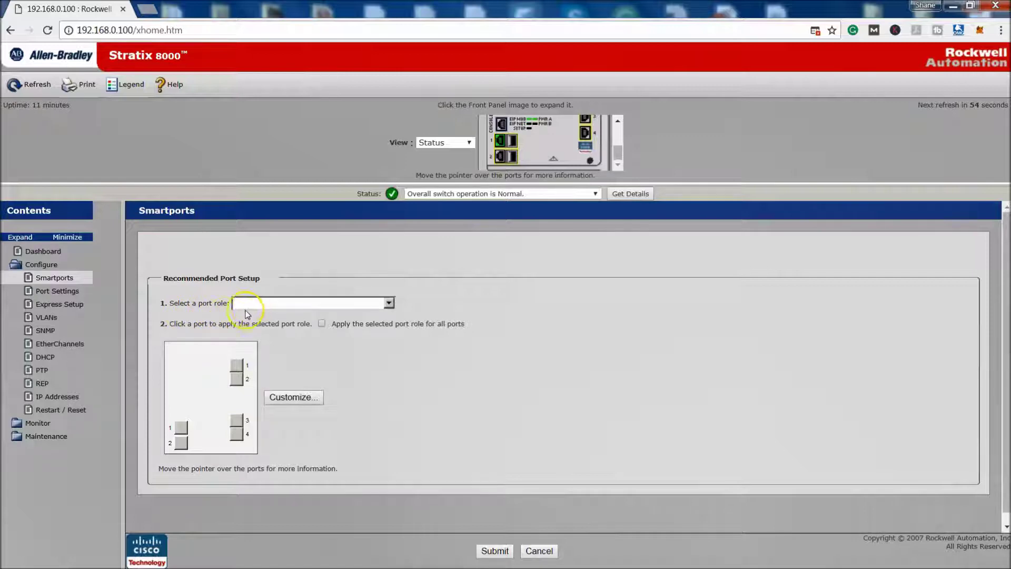
Assign the Automation Device role to ports Fa1/1, Fa1/2, Fa1/3 and Fa1/4
left_click(389, 304)
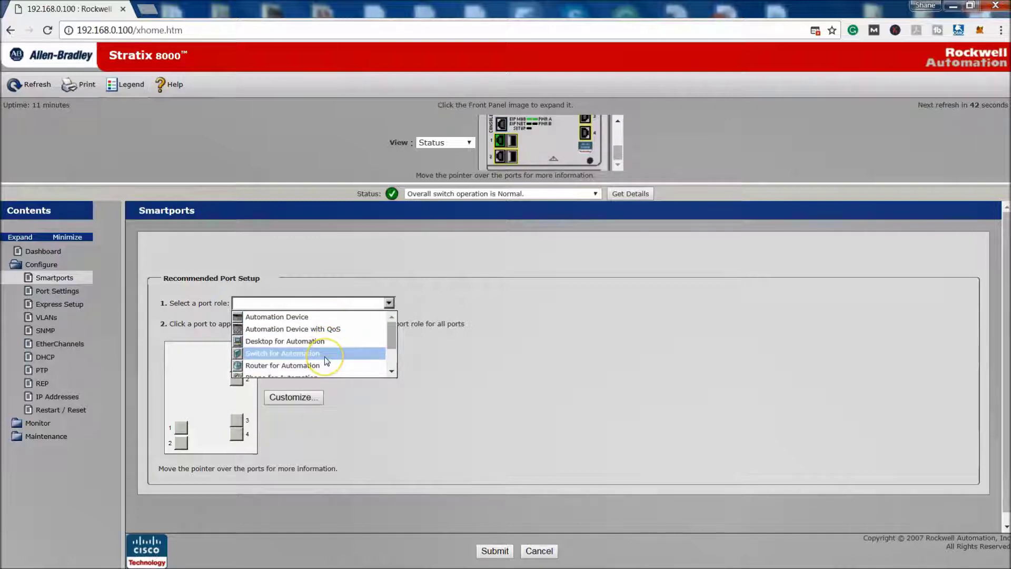
mouse_move(391, 335)
left_mouse_down()
mouse_move(394, 368)
mouse_move(399, 337)
mouse_move(404, 354)
mouse_move(396, 370)
mouse_move(397, 320)
left_mouse_up()
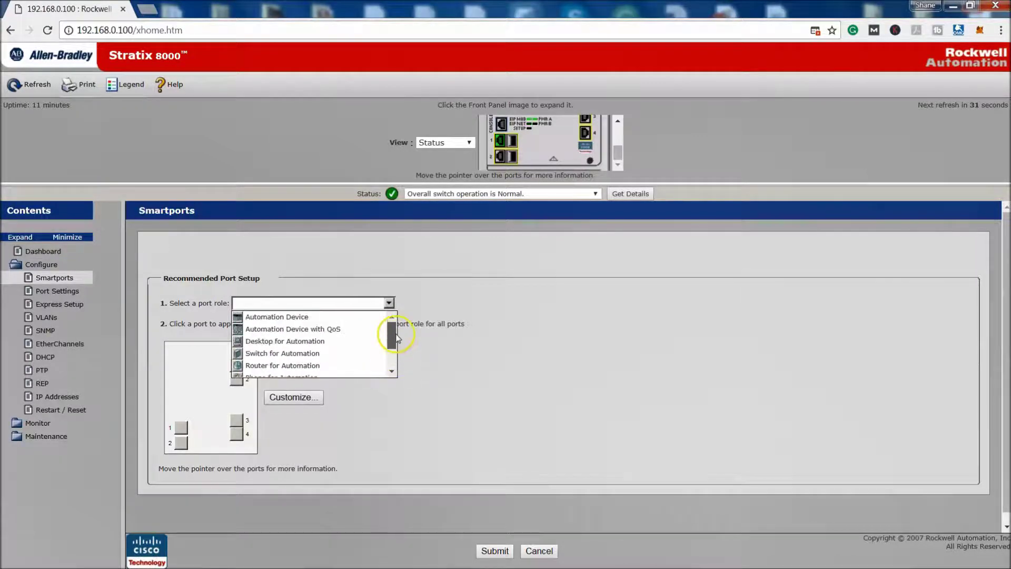
left_click(330, 318)
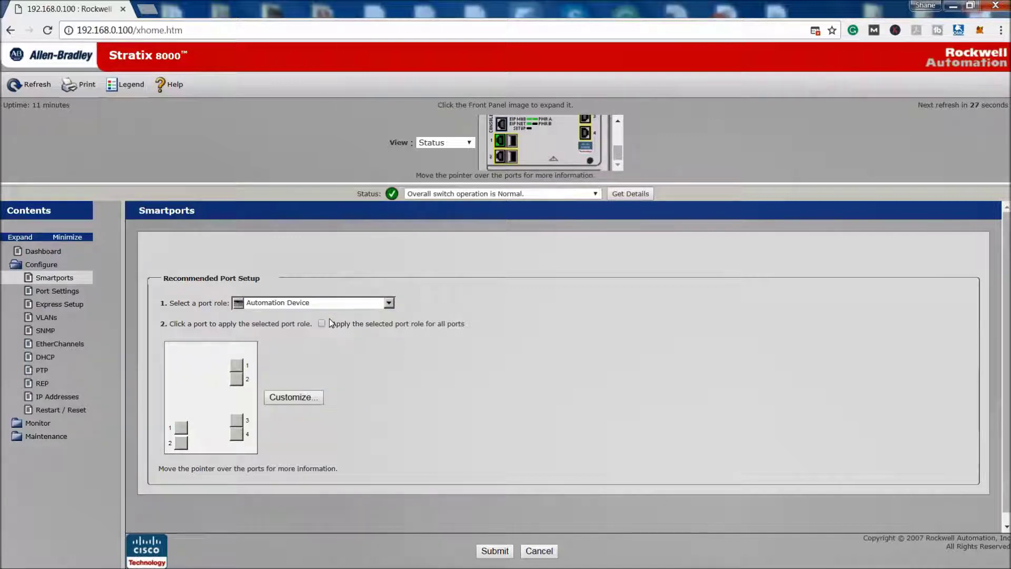
left_click(238, 367)
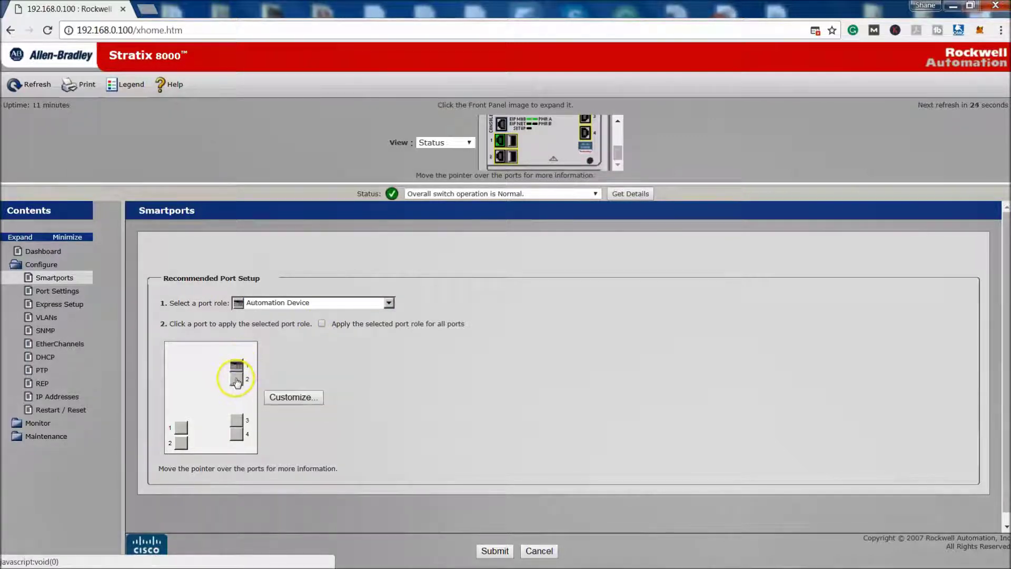
left_click(237, 379)
left_click(242, 420)
left_click(237, 434)
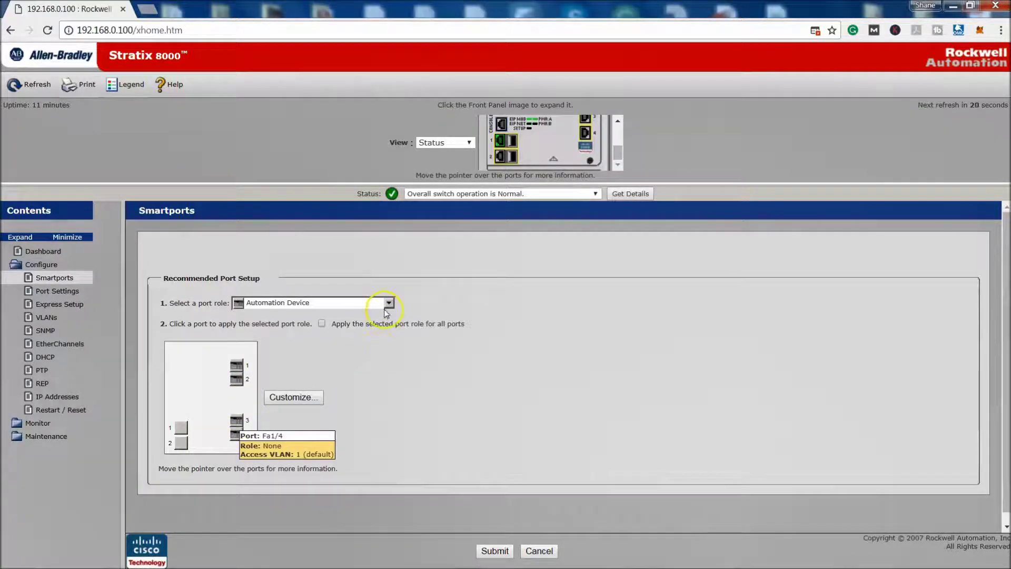
Assign the Desktop for Automation role to gigabit port Gi1/1
left_click(388, 303)
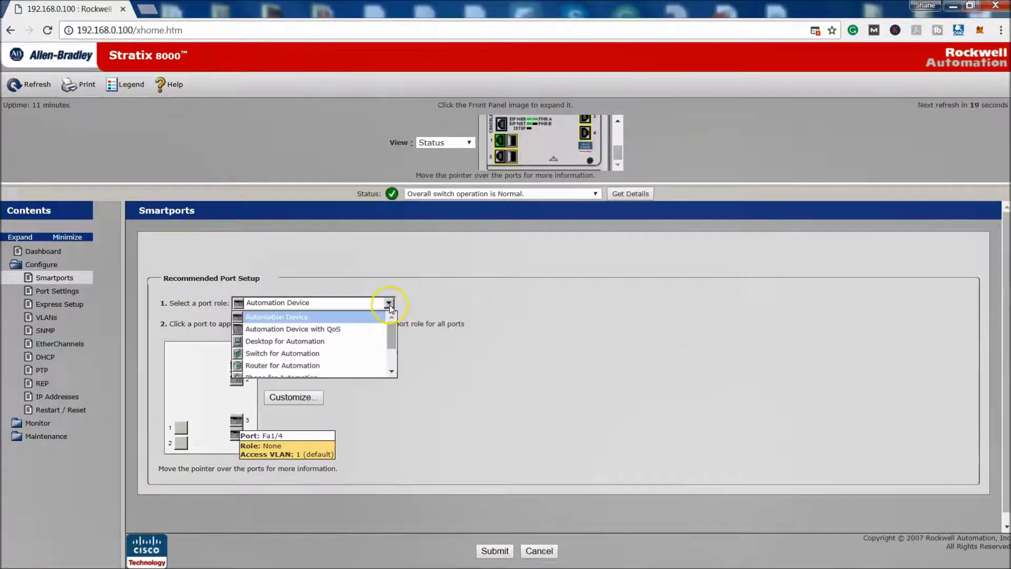
left_click(362, 342)
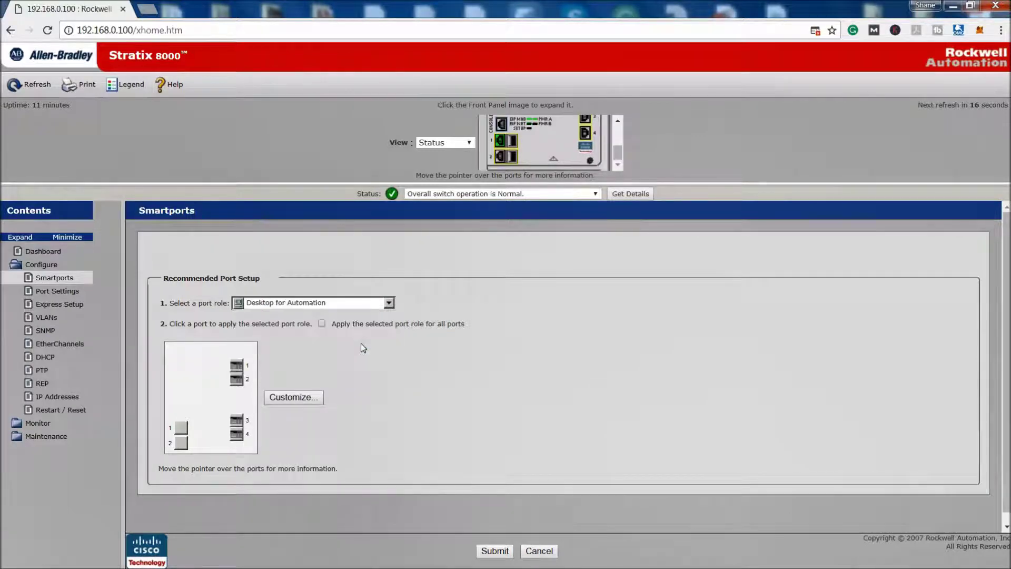
left_click(181, 427)
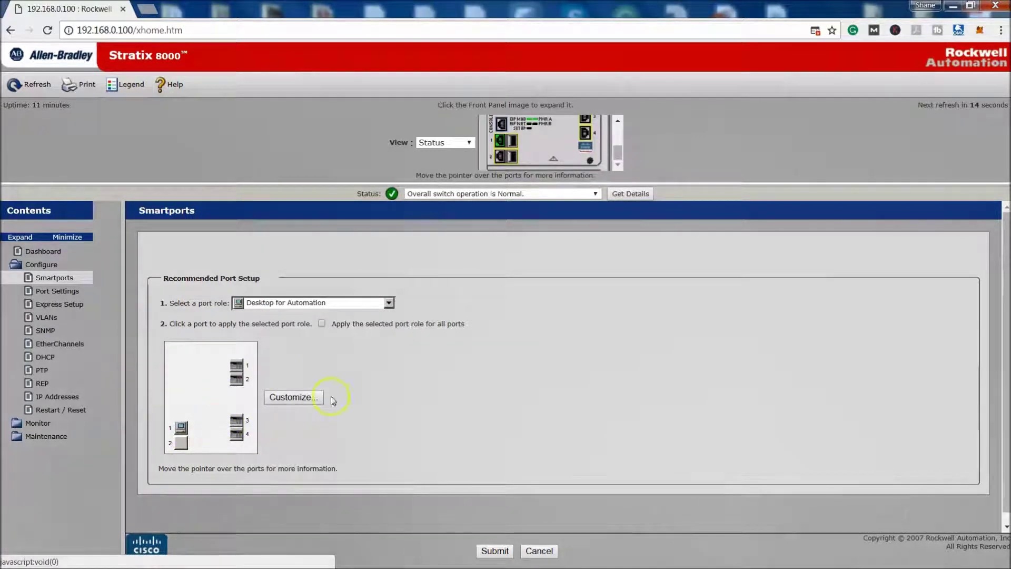
Assign the Switch for Automation role to gigabit port Gi1/2
left_click(388, 303)
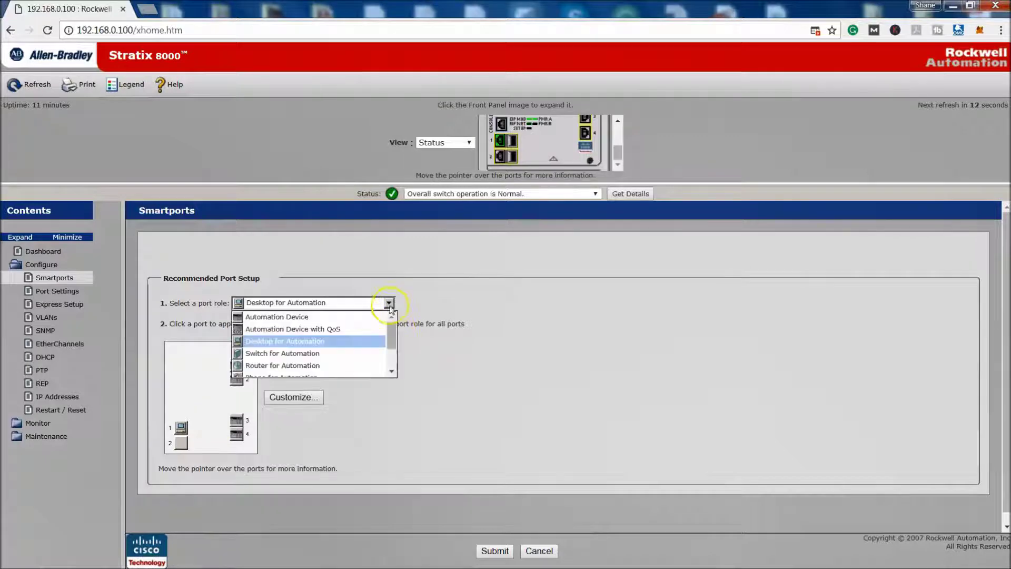
left_click(368, 353)
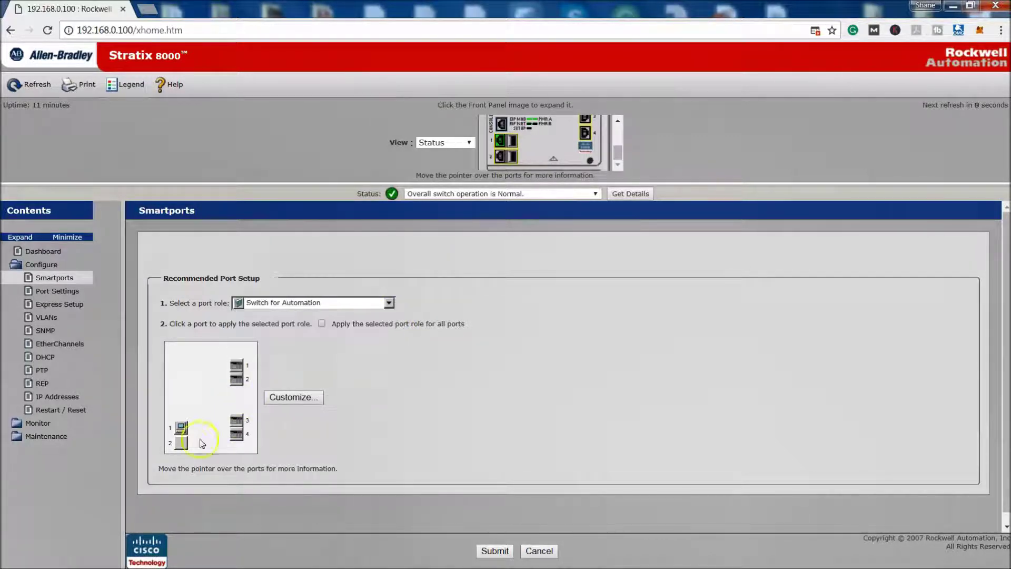
left_click(181, 442)
Review the role and VLAN assignments in the Smartports customization table, then submit the port role configuration
left_click(307, 401)
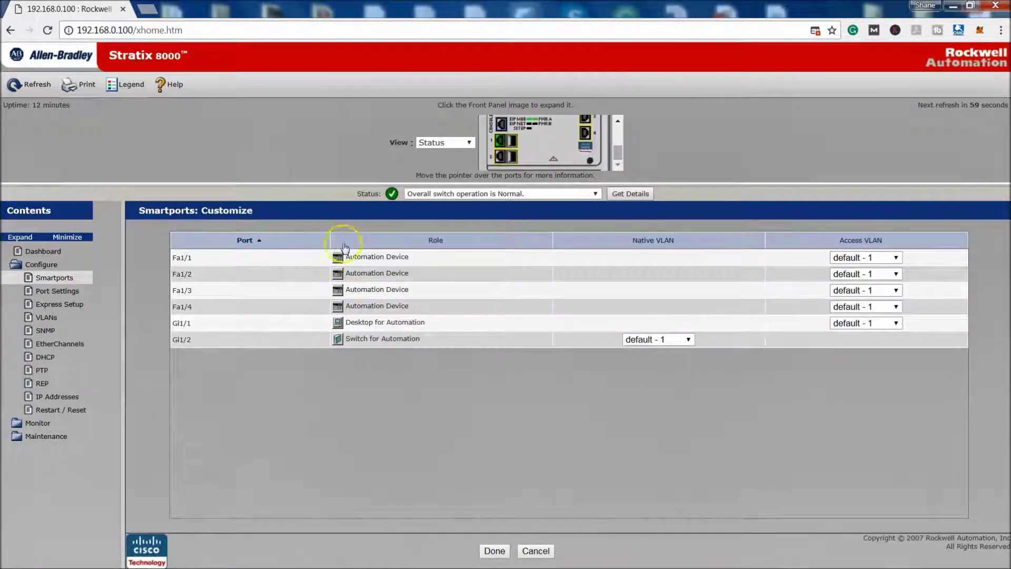
left_click(498, 551)
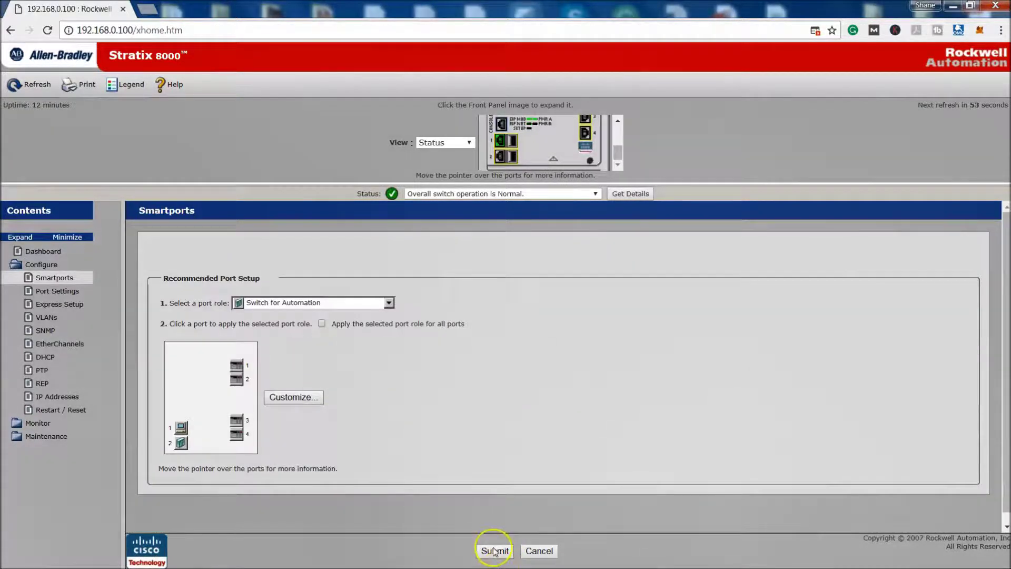
left_click(495, 551)
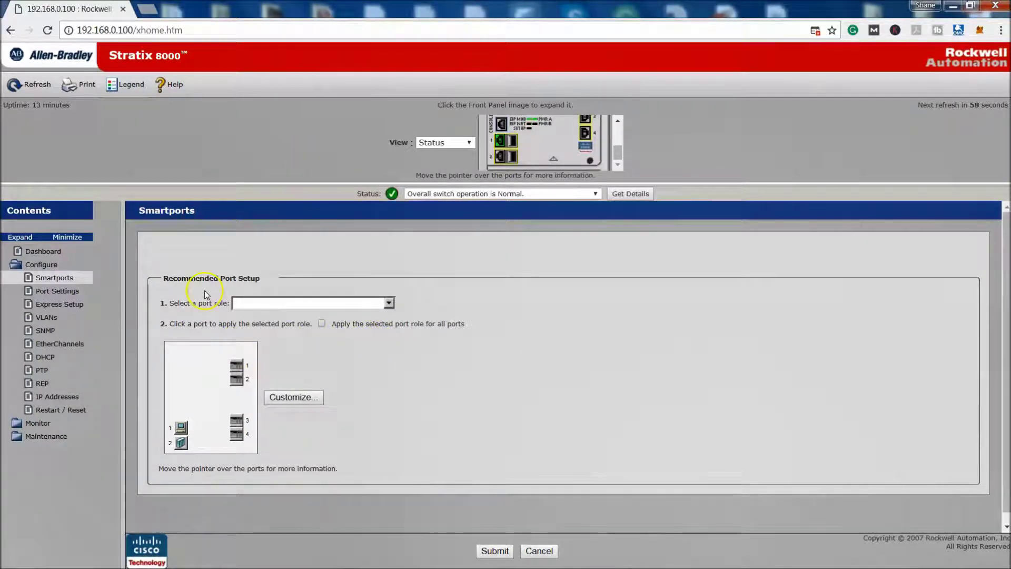
Look through the port roles offered in the Smartports role list without choosing one
left_click(76, 283)
left_click(386, 305)
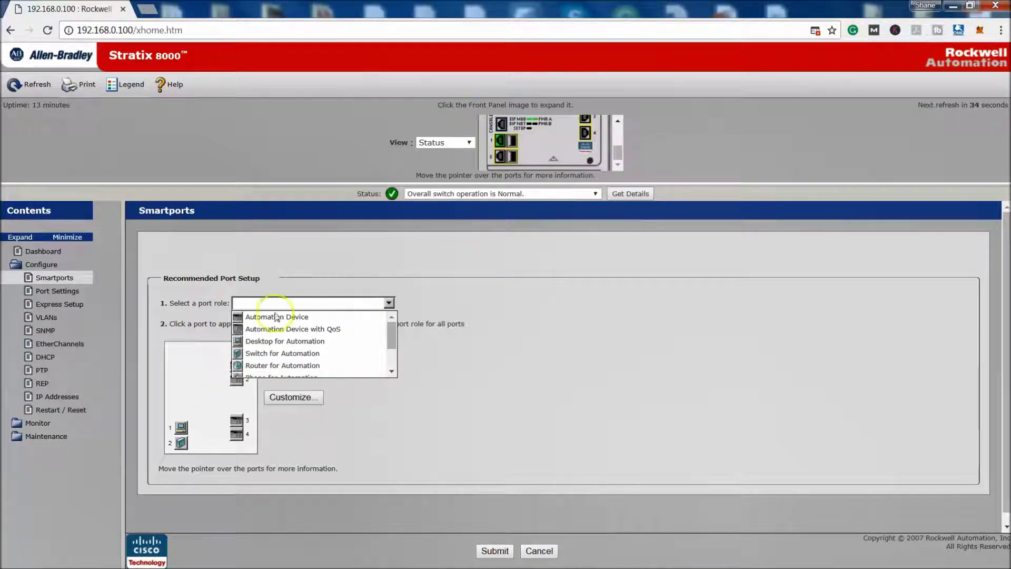
left_click(558, 365)
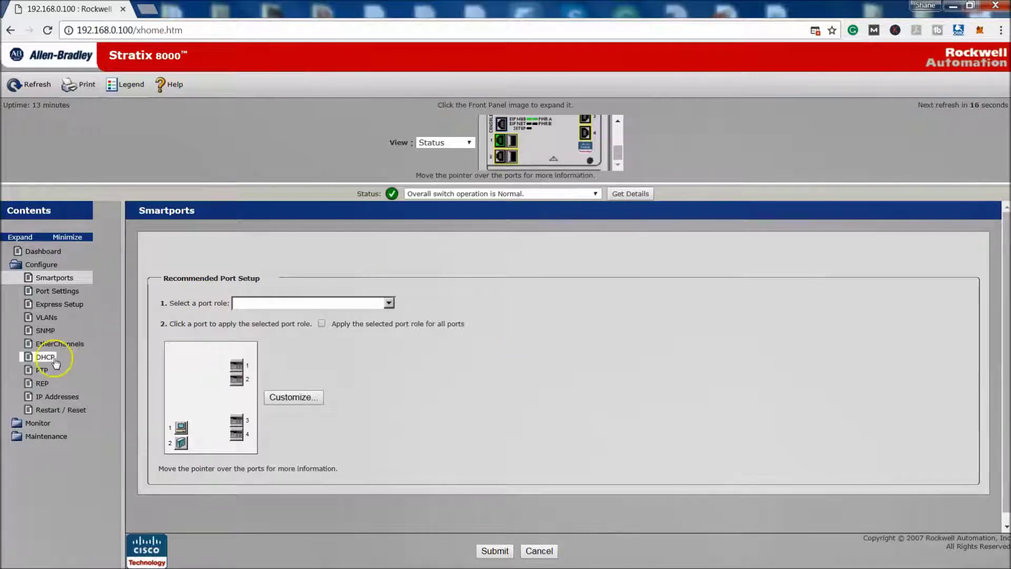
In the port settings, set ports Fa1/1 and Fa1/2 to speed 100 and Full duplex
left_click(56, 291)
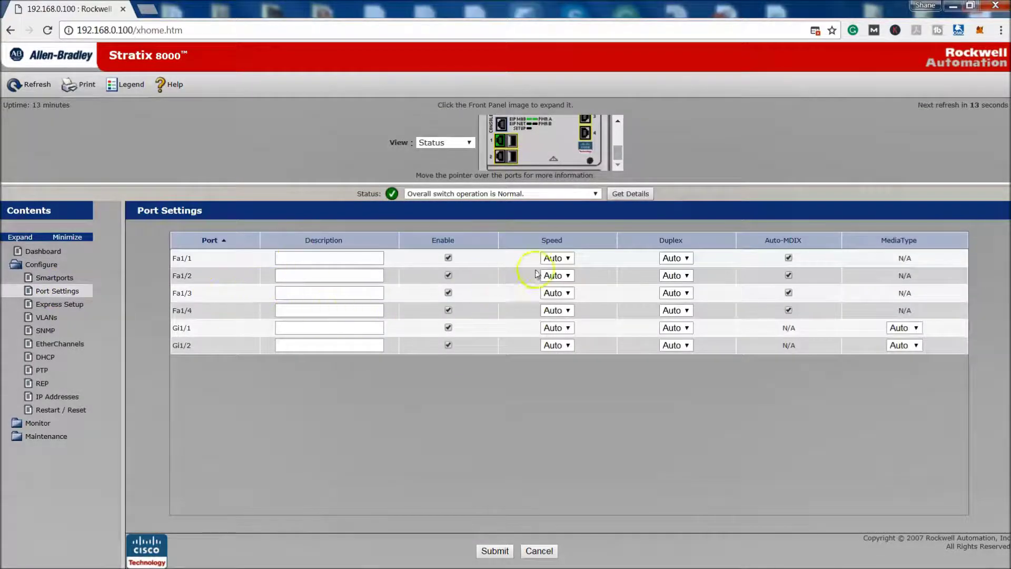
left_click(568, 259)
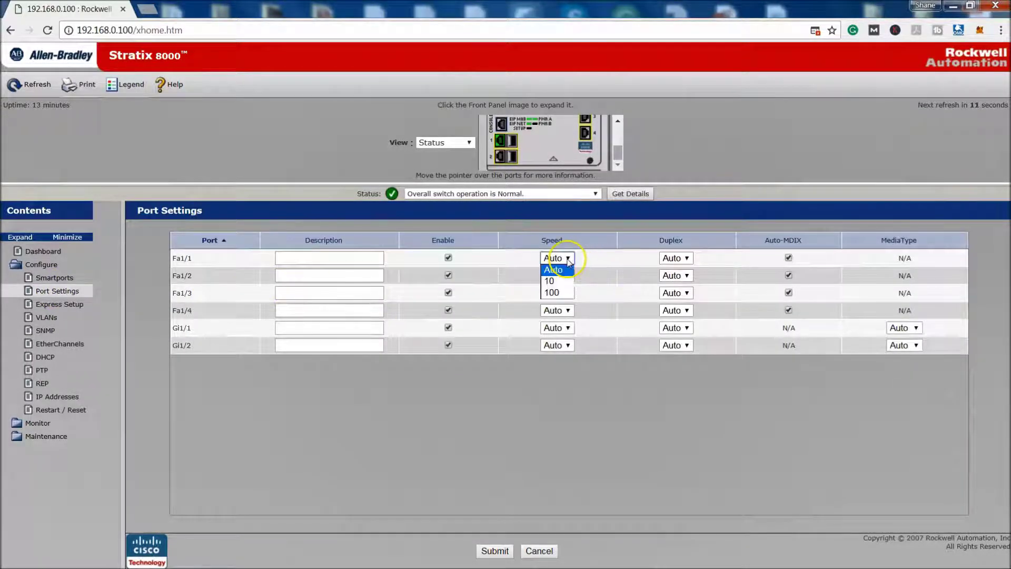
left_click(550, 292)
left_click(686, 259)
left_click(675, 289)
left_click(568, 275)
left_click(575, 310)
left_click(687, 275)
left_click(675, 307)
left_click_drag(200, 258, 171, 260)
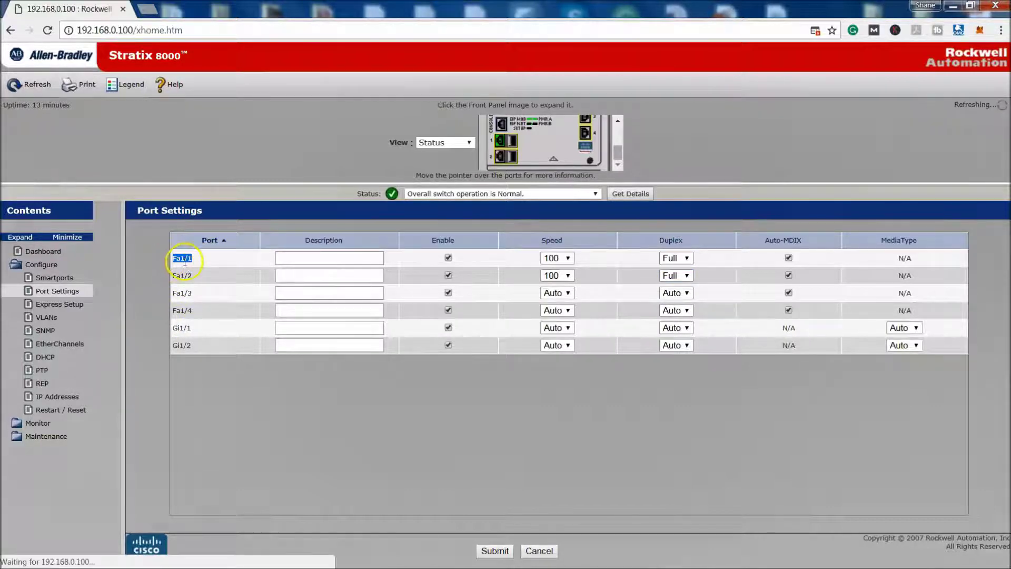
left_click_drag(191, 280, 167, 282)
left_click(213, 383)
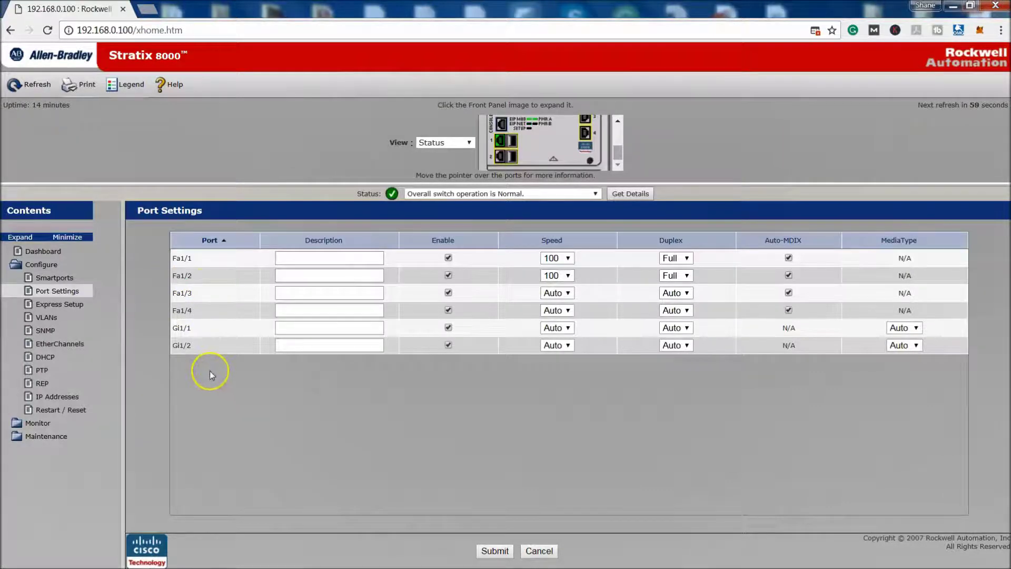
left_click_drag(193, 263, 171, 257)
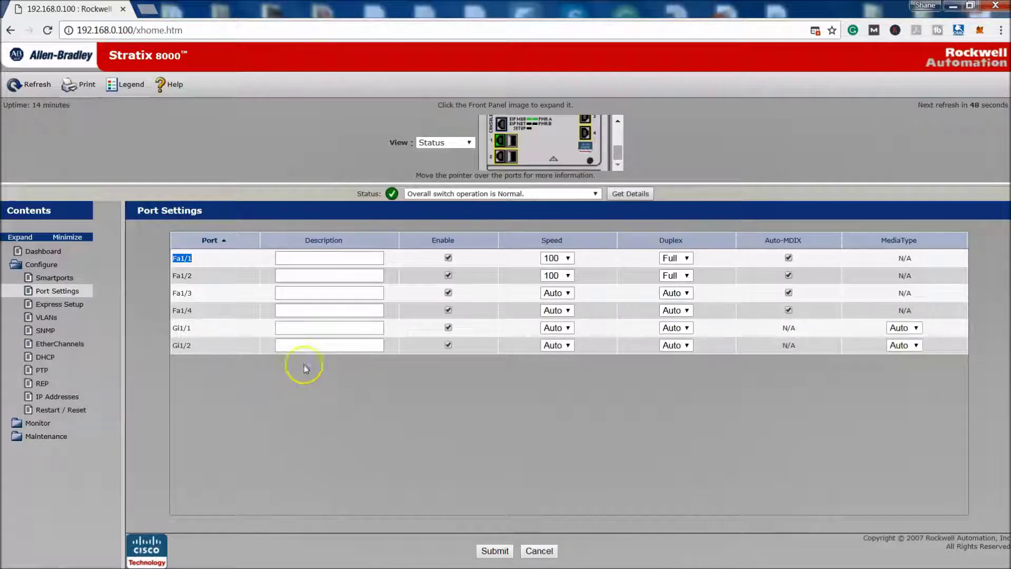
Try speed 10 with Half duplex on port Fa1/1, and set it back to 100 and Full
left_click(568, 258)
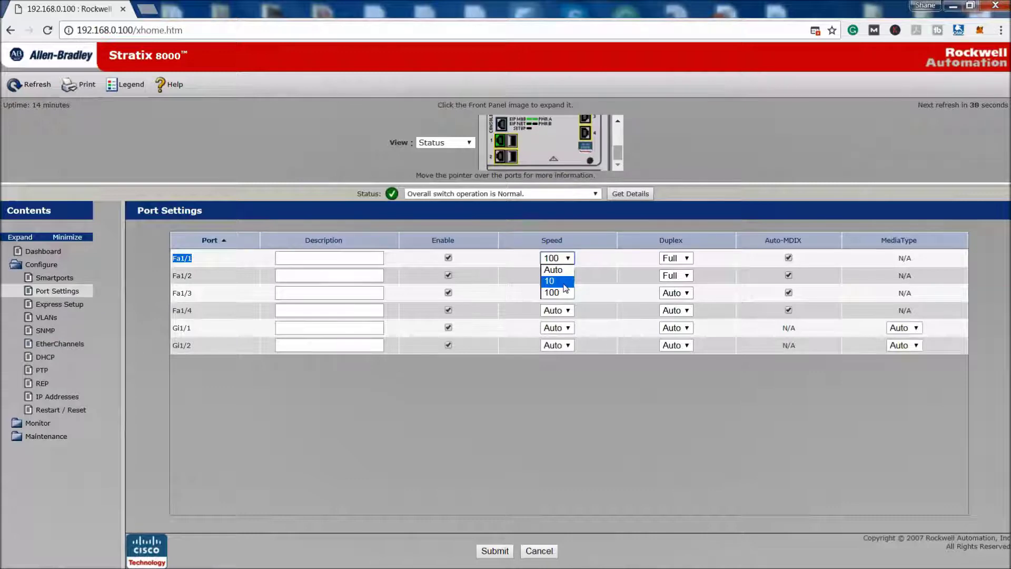
left_click(559, 281)
left_click(687, 262)
left_click(673, 278)
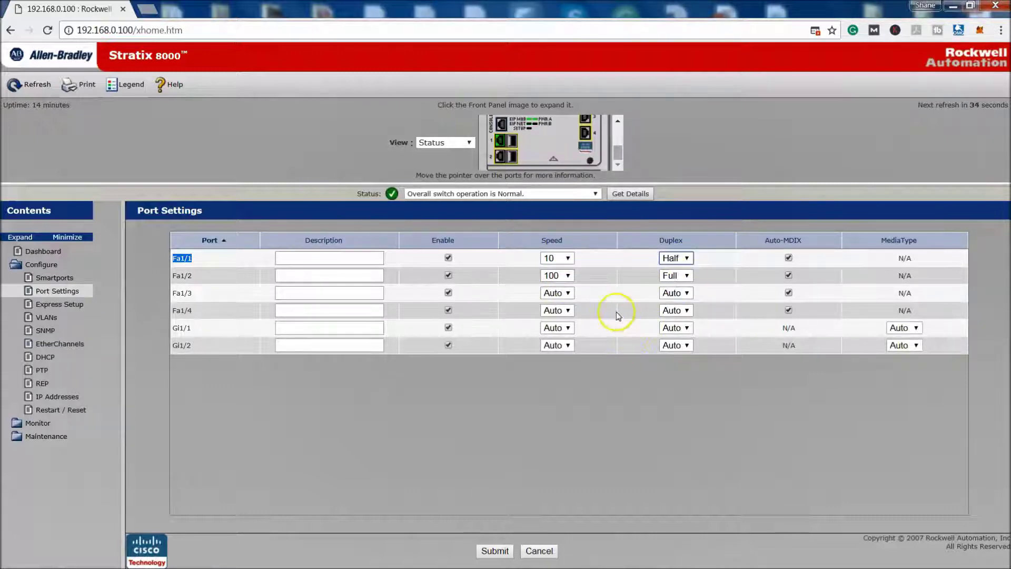
left_click(569, 258)
left_click(563, 293)
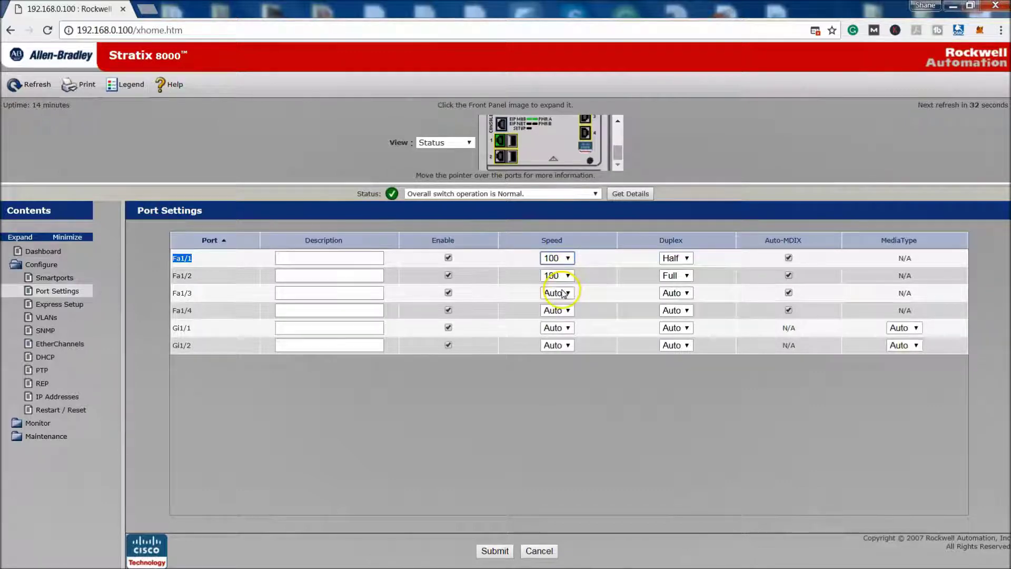
left_click(687, 258)
left_click(673, 290)
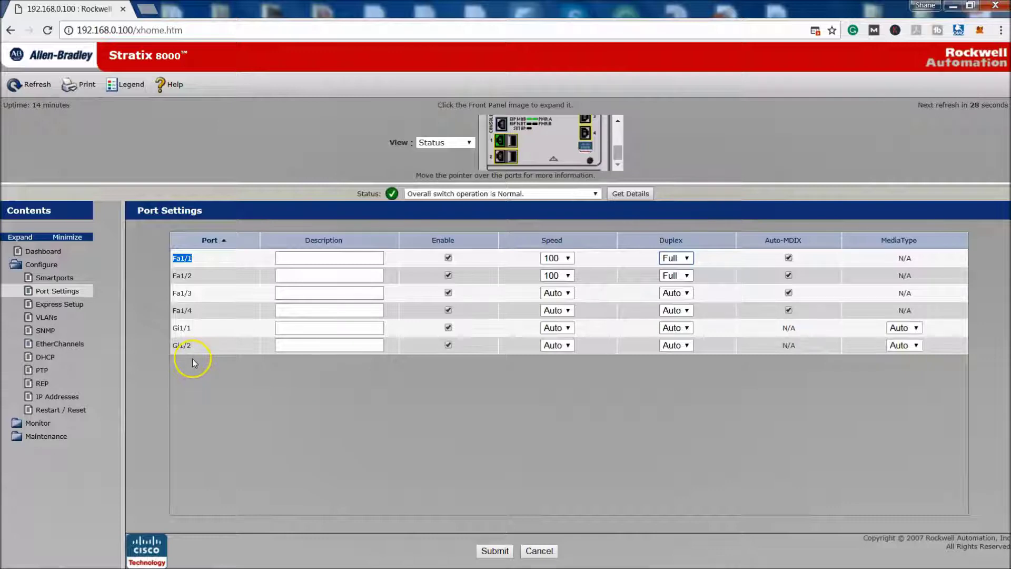
Check which speed options are available for gigabit port Gi1/1
left_click(185, 330)
mouse_move(185, 330)
left_mouse_down()
mouse_move(169, 330)
mouse_move(204, 359)
mouse_move(175, 333)
left_mouse_up()
left_click(189, 330)
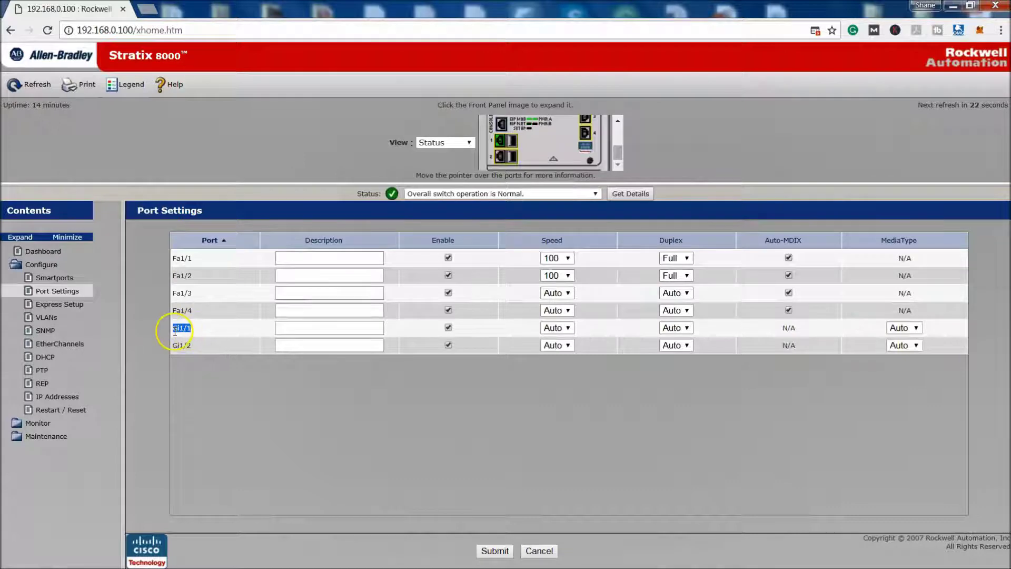
left_click(567, 327)
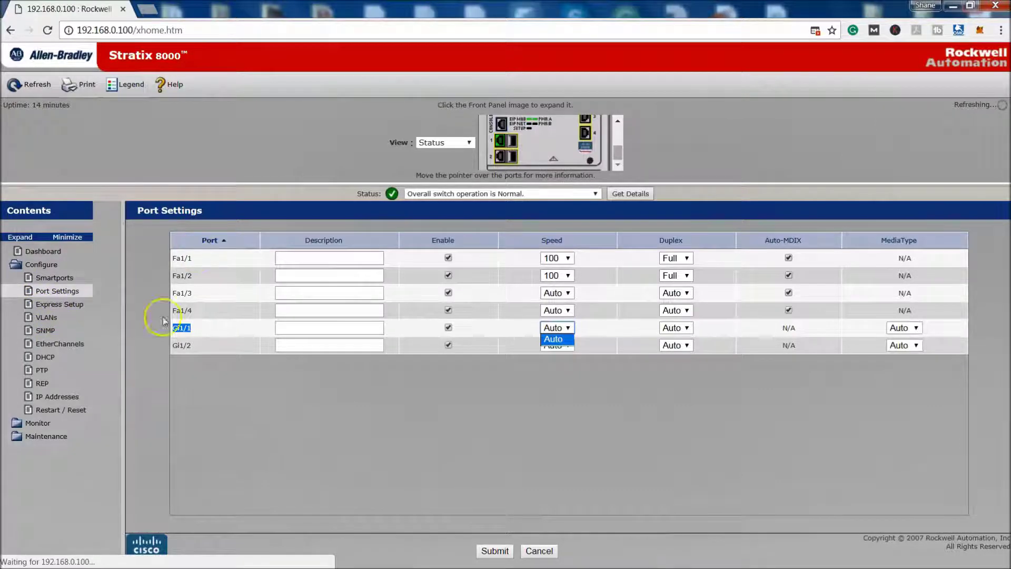
Try to move on to Express Setup, choosing to save the pending port settings changes
left_click(59, 304)
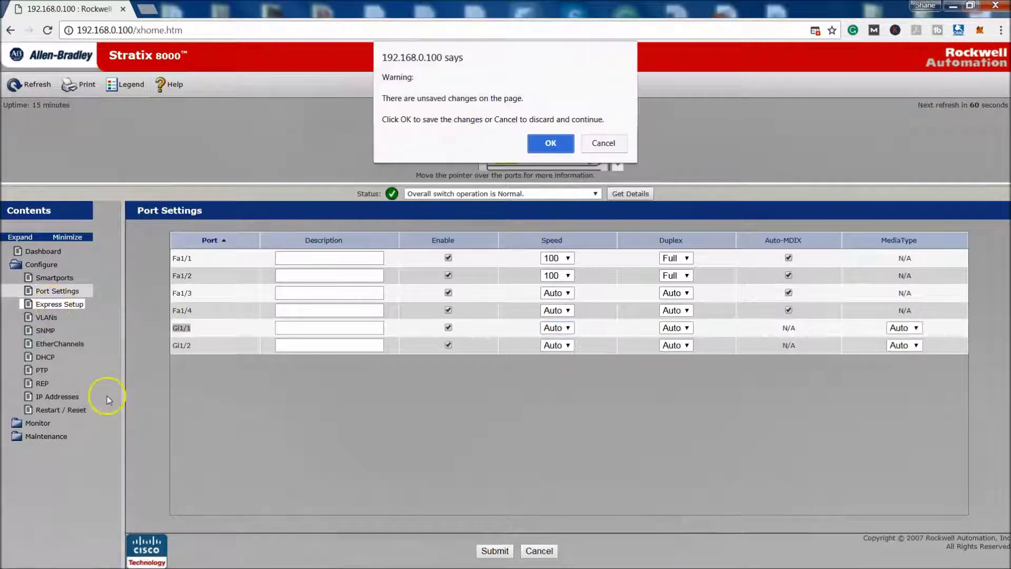
left_click(550, 143)
left_click(541, 551)
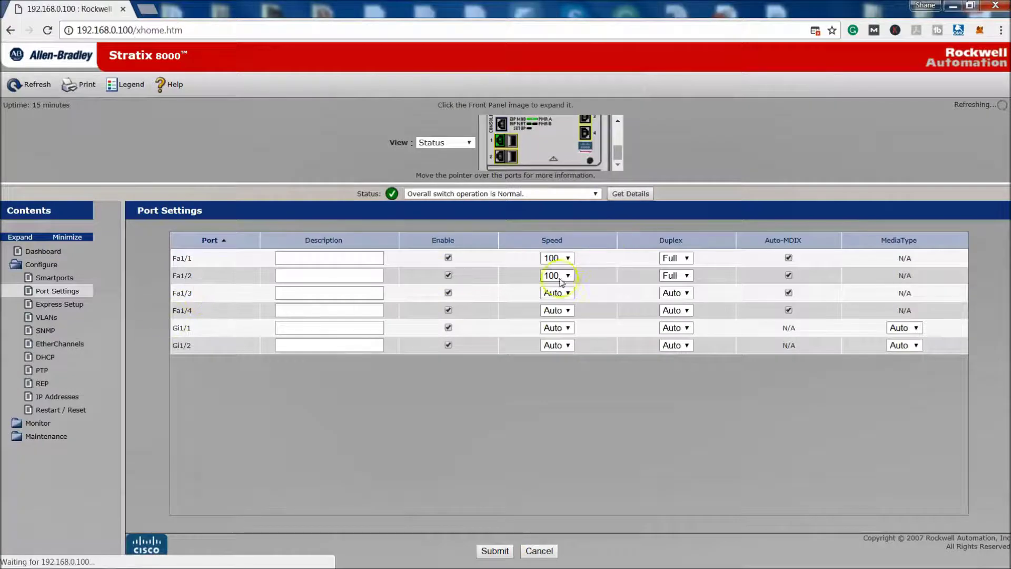
Set ports Fa1/3 and Fa1/4 to speed 100 and Full duplex, and submit the port settings
left_click(571, 294)
left_click(561, 327)
left_click(679, 292)
left_click(679, 326)
left_click(677, 310)
left_click(674, 344)
left_click(571, 310)
left_click(389, 413)
left_click(567, 312)
left_click(562, 343)
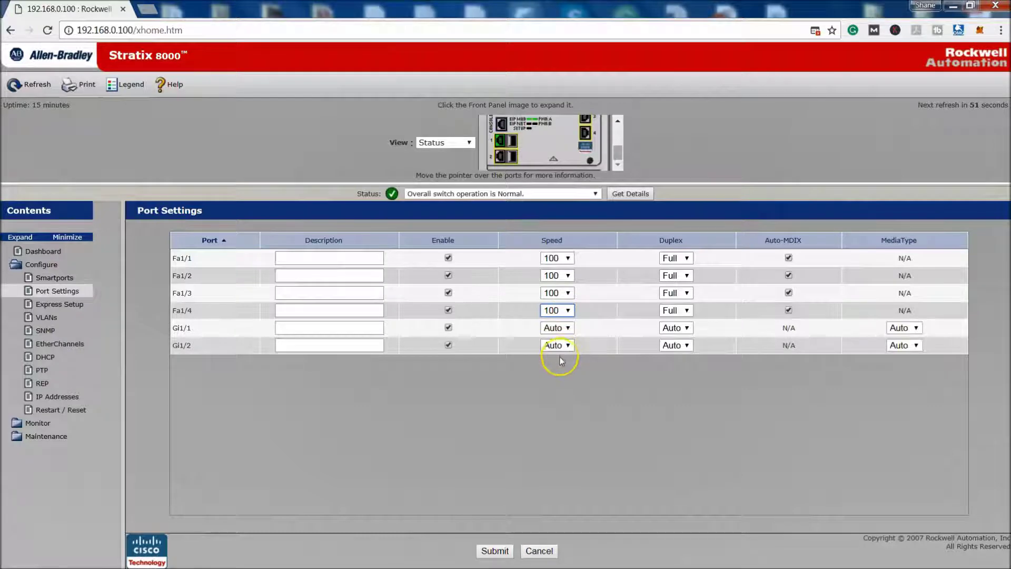
left_click(495, 551)
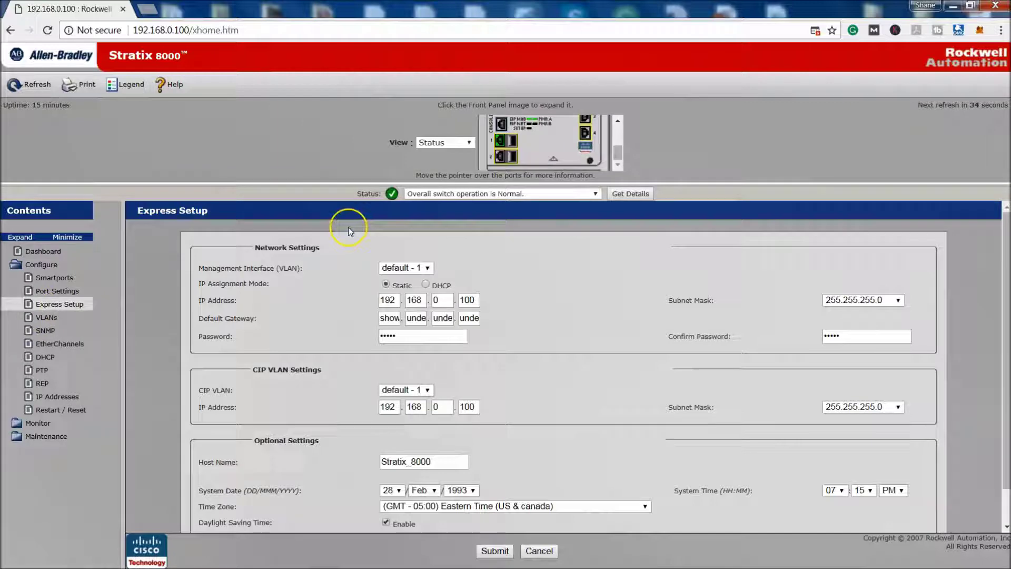
Examine the host name in Express Setup, then view the VLANs, SNMP and IP Addresses configuration pages
left_click(435, 461)
left_click_drag(435, 461, 375, 463)
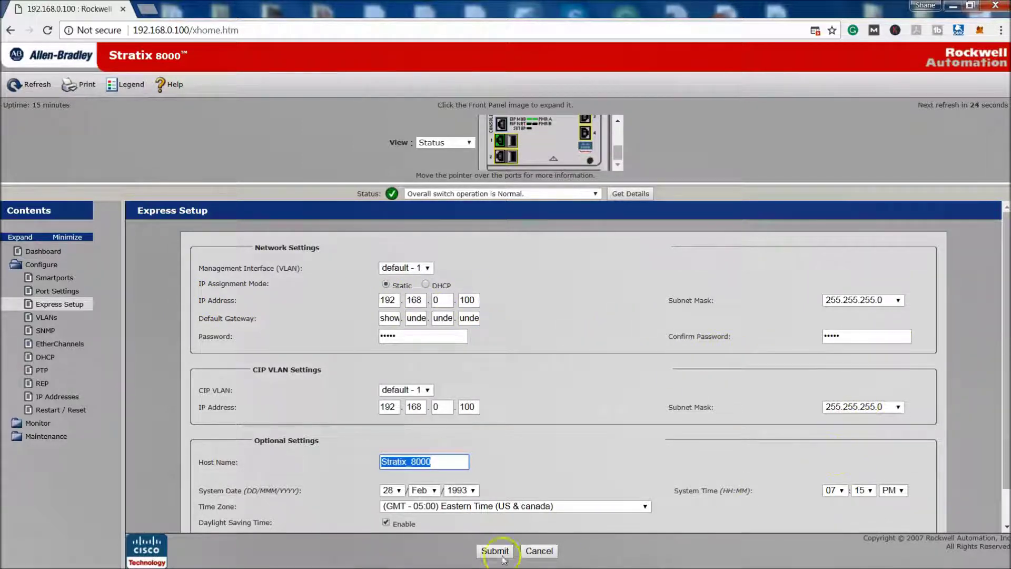
left_click(46, 320)
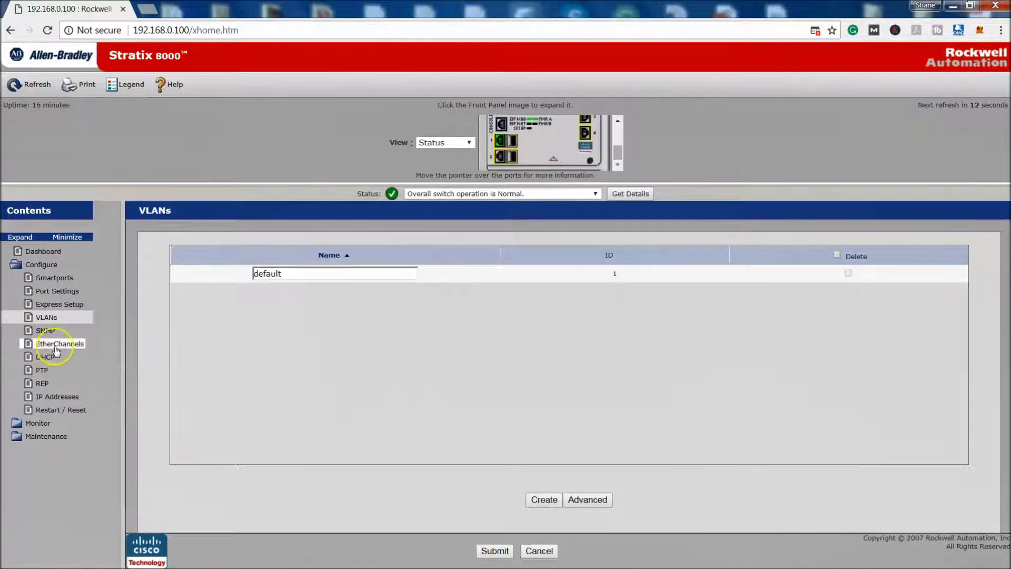
left_click(44, 330)
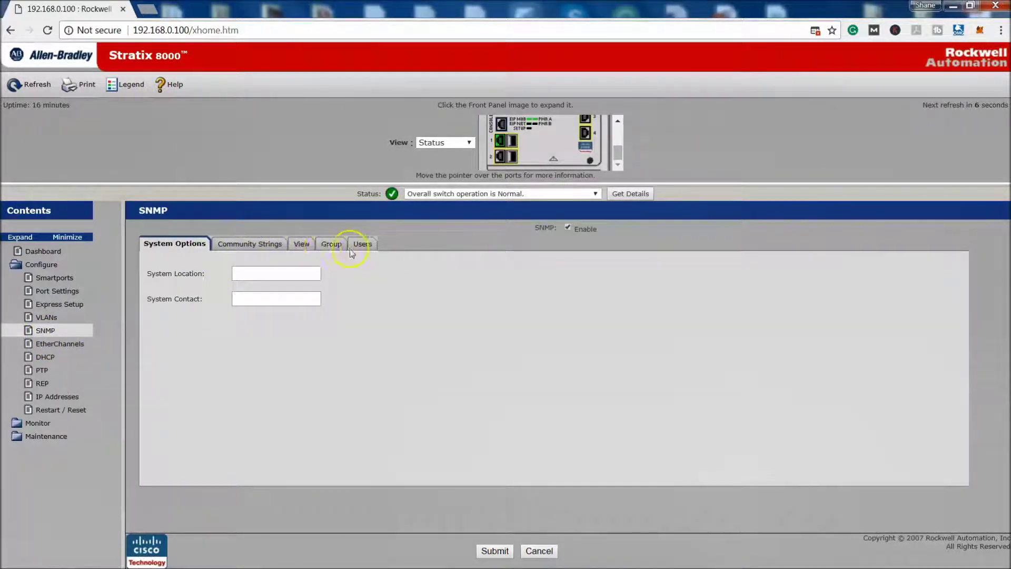
left_click(50, 400)
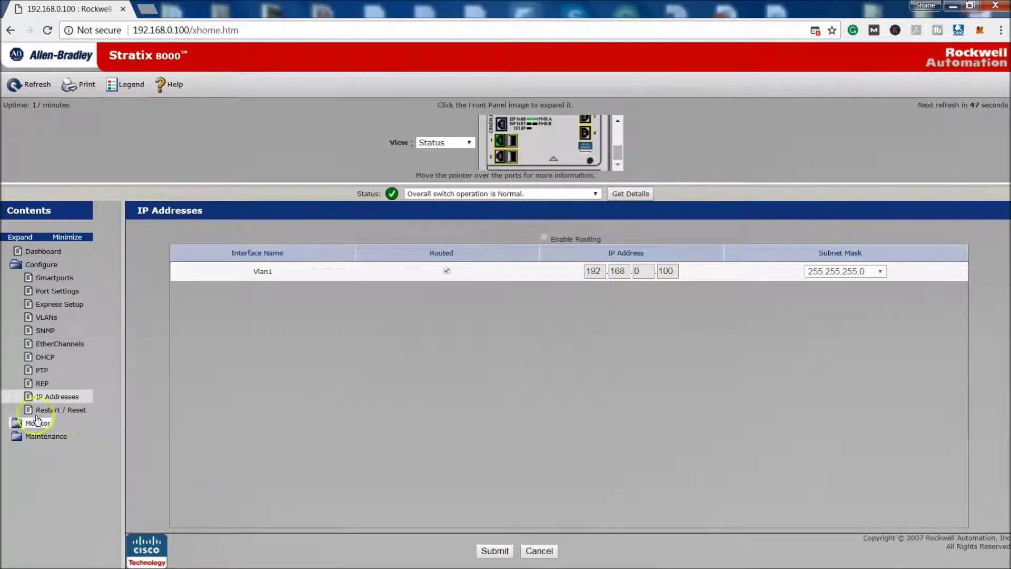
View the restart and factory-reset options, leaving the restart with current settings selected
left_click(86, 413)
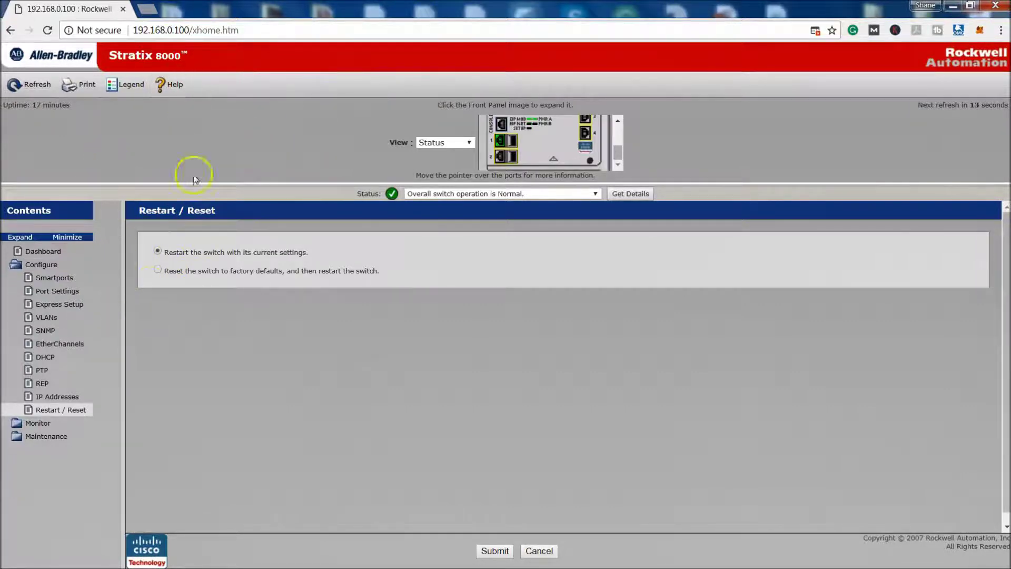
left_click(158, 270)
left_click(158, 251)
Expand the Monitor section and view the current and archived REP topology
left_click(47, 424)
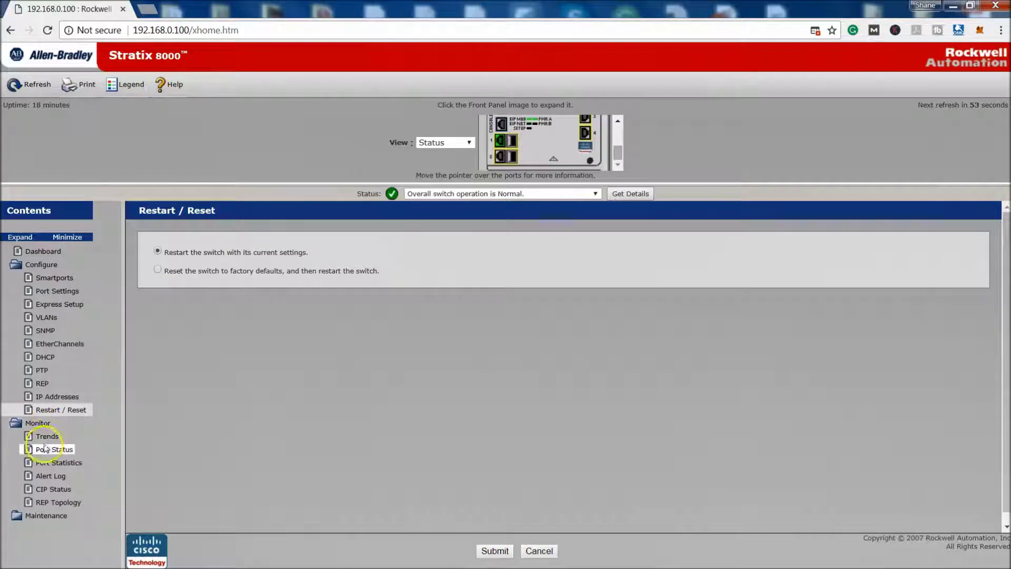
left_click(72, 504)
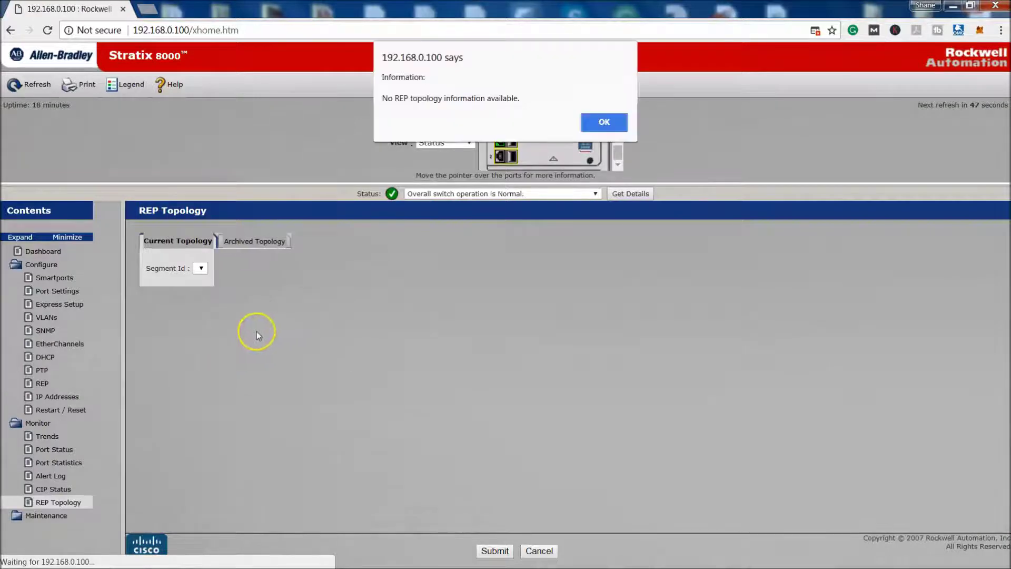
left_click(601, 122)
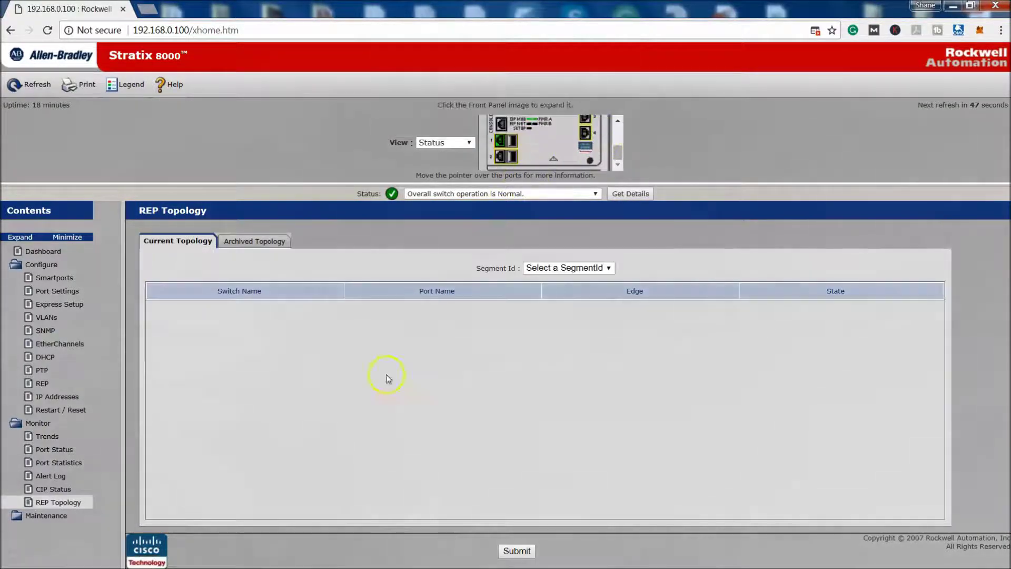
left_click(271, 240)
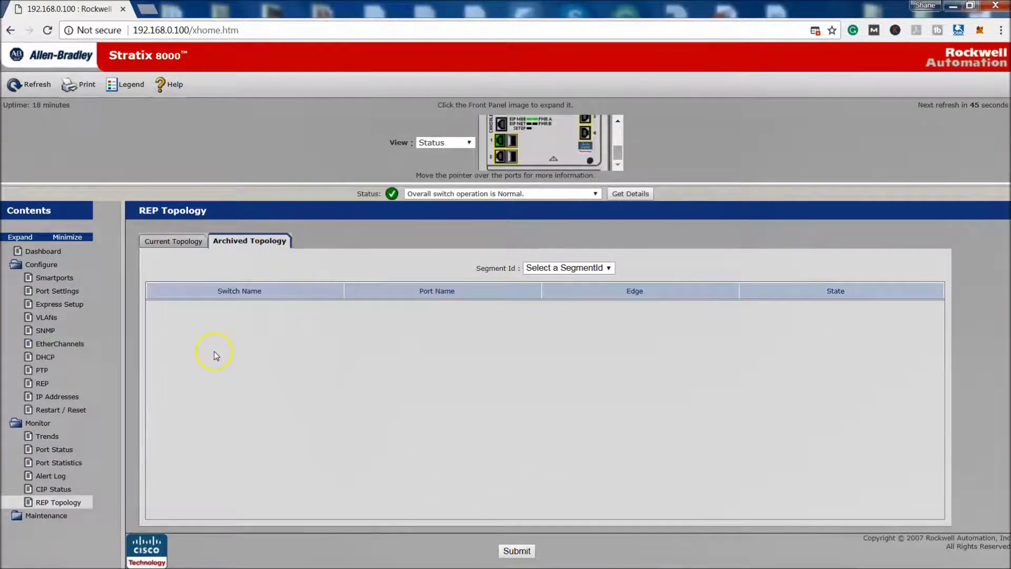
Expand the Maintenance section, and revisit the IP Addresses page and the port description fields in Port Settings
left_click(50, 515)
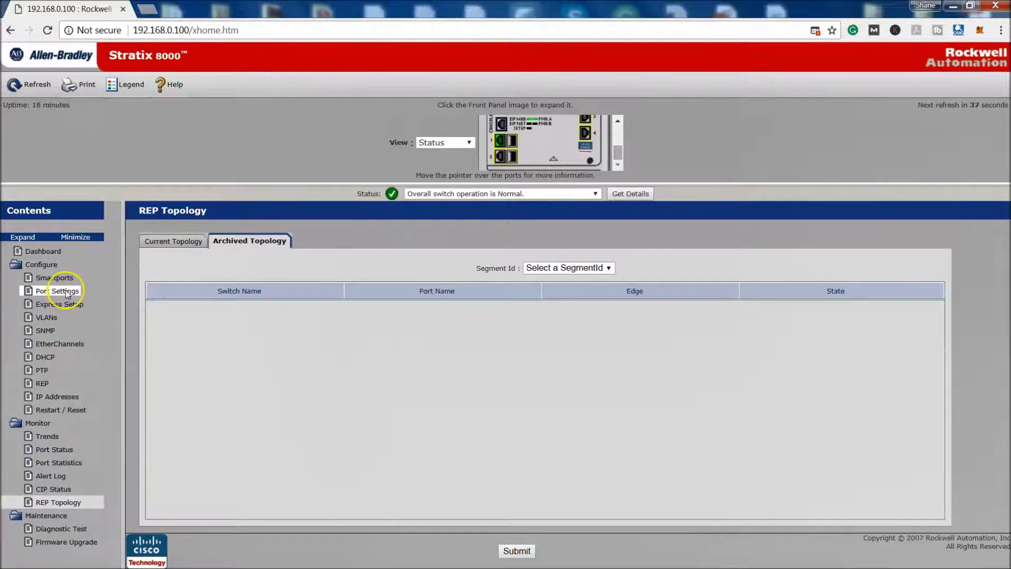
left_click(52, 394)
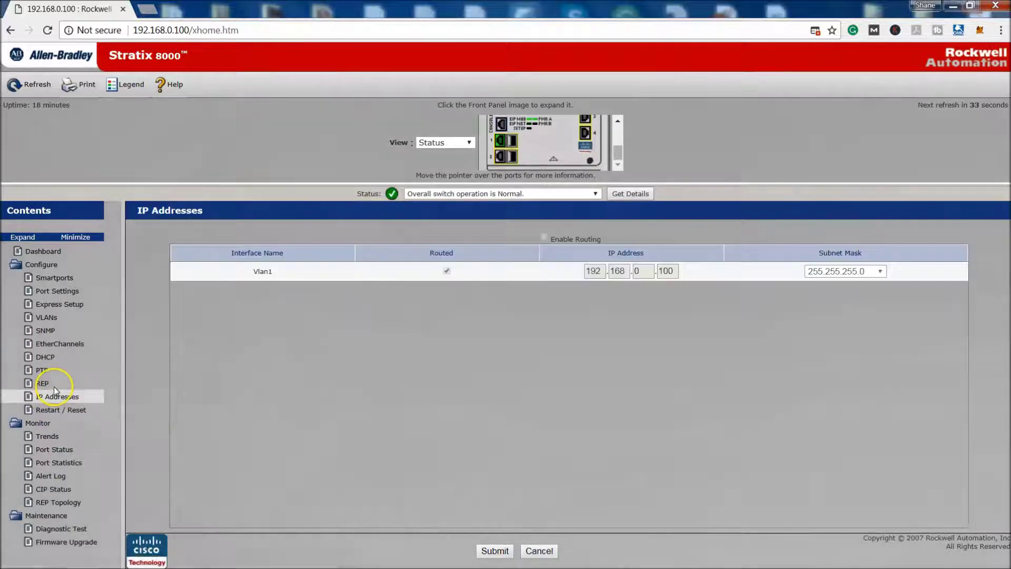
left_click(66, 293)
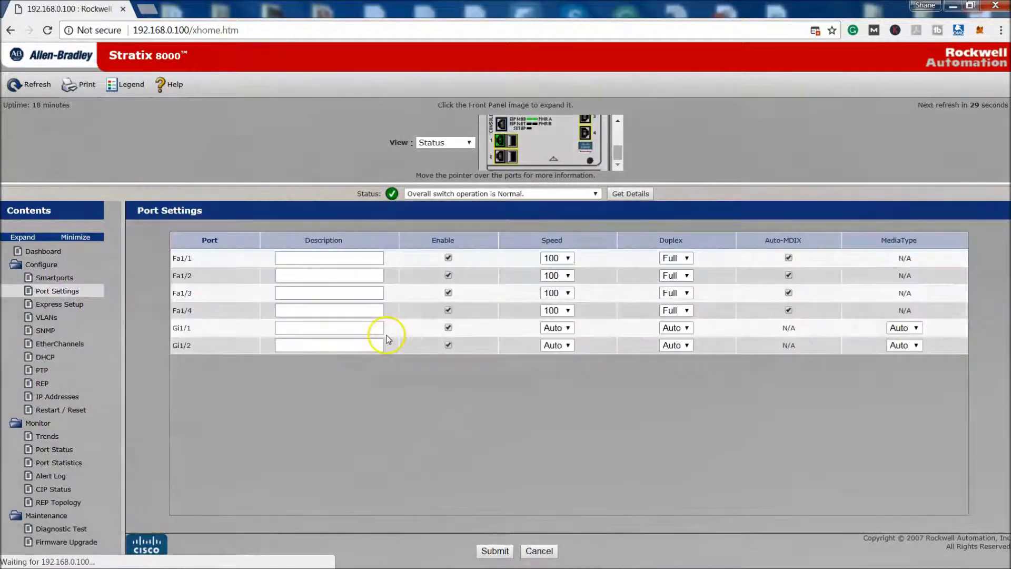
left_click(327, 261)
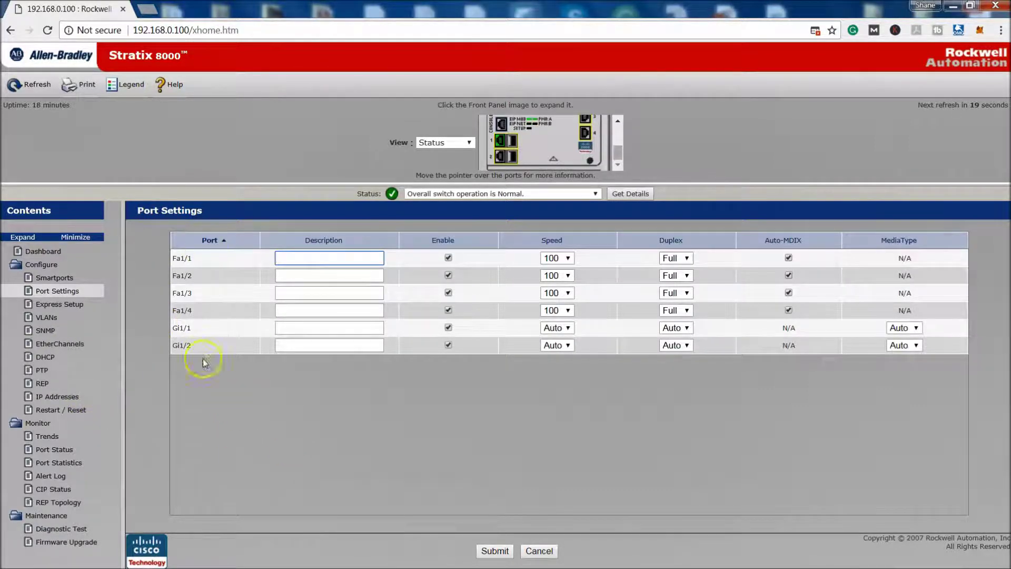
Revisit Smartports, then examine the Port Status table, sorting it by port in descending and again in ascending order
left_click(58, 281)
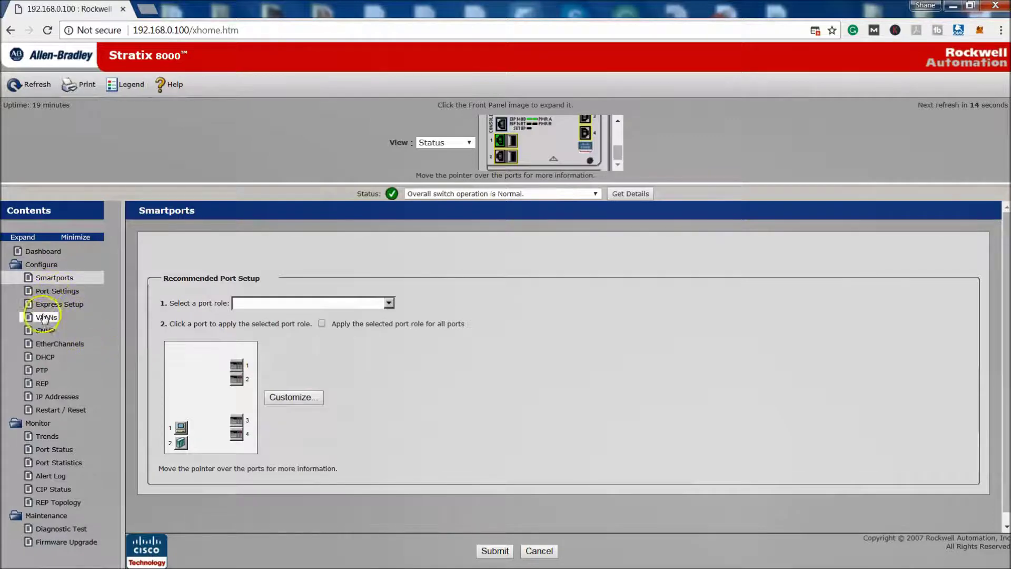
left_click(51, 452)
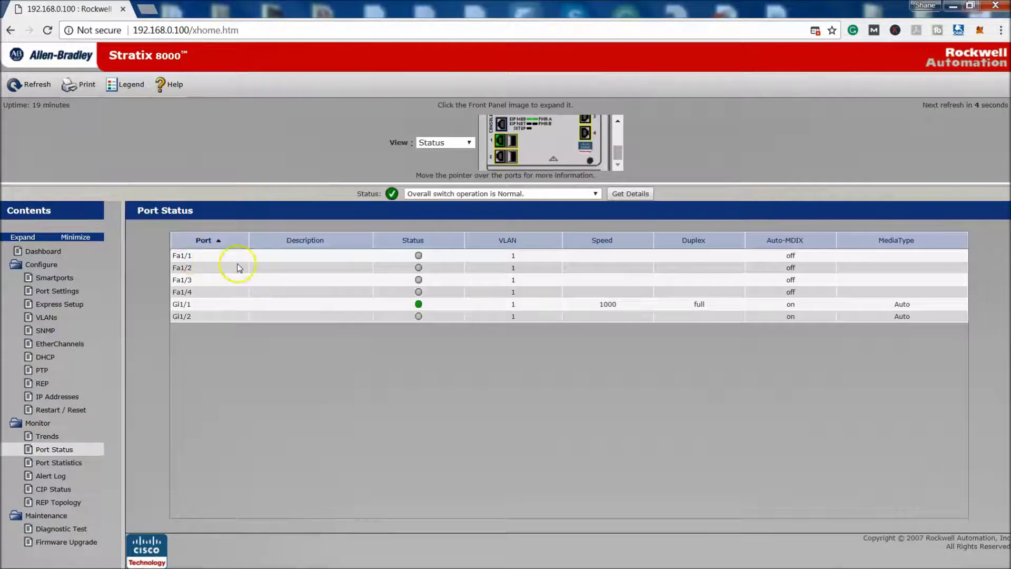
left_click(218, 245)
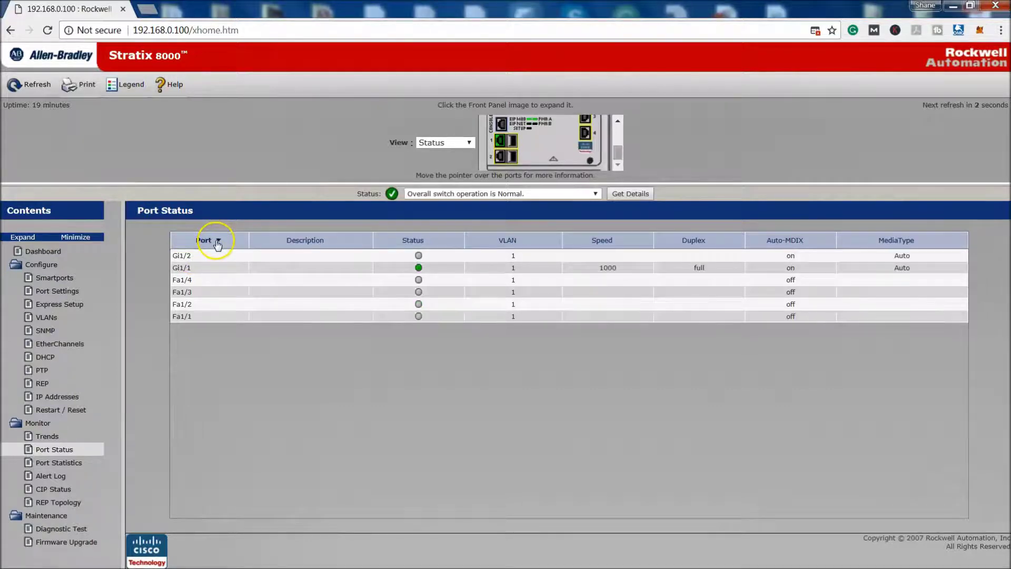
left_click(217, 244)
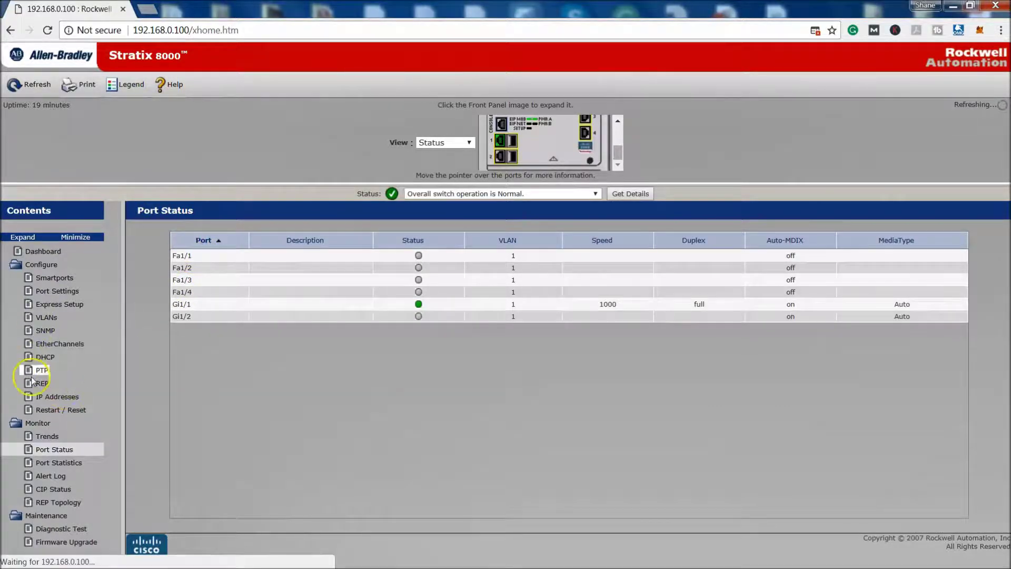
Review the DHCP Server and DHCP Persistence settings, switching DHCP snooping on and off again
left_click(44, 357)
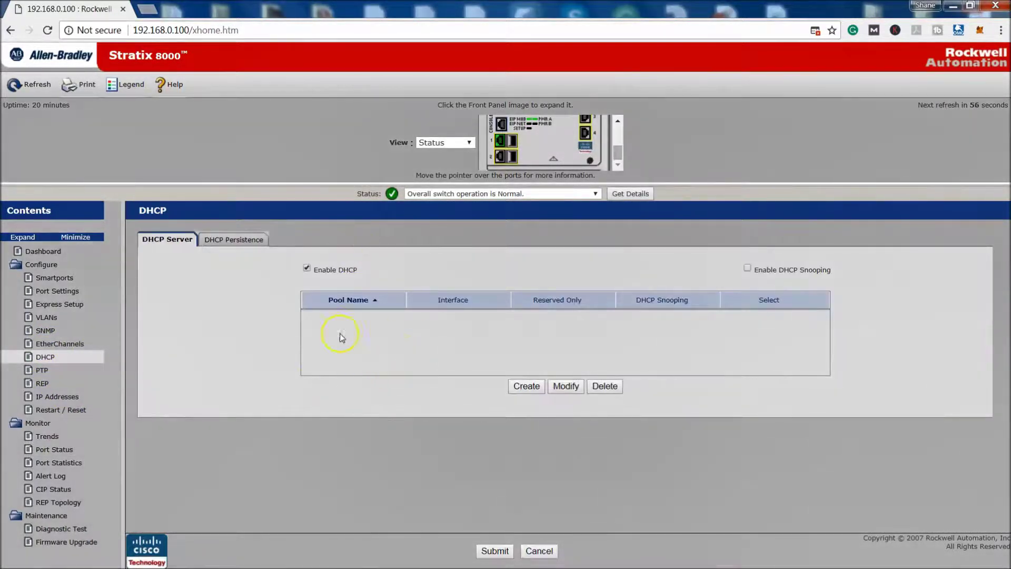
left_click(237, 243)
left_click(176, 249)
left_click(748, 269)
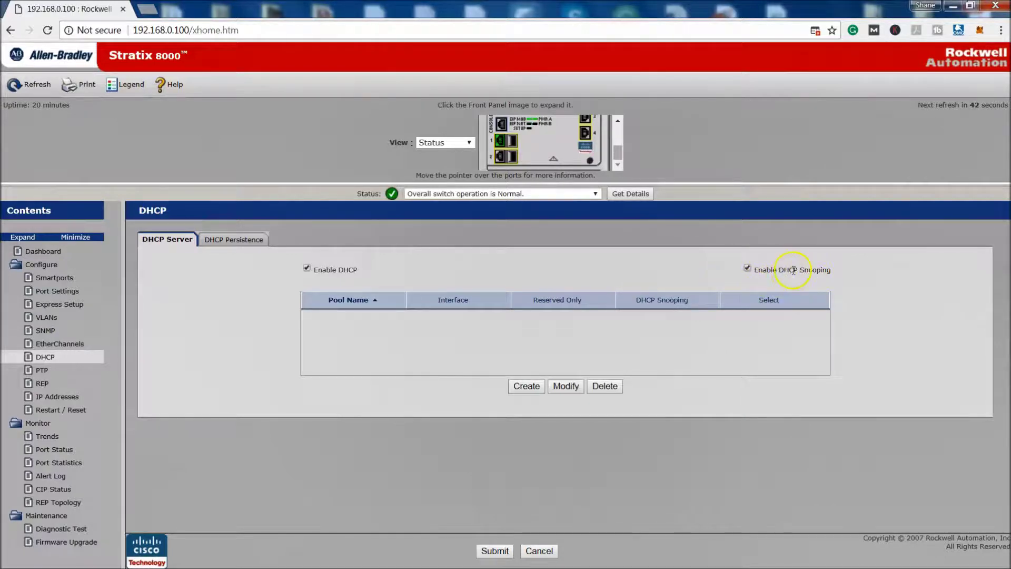
left_click(747, 269)
Open the PTP page and examine the available modes in its basic settings, keeping End-to-End Transparent
left_click(43, 370)
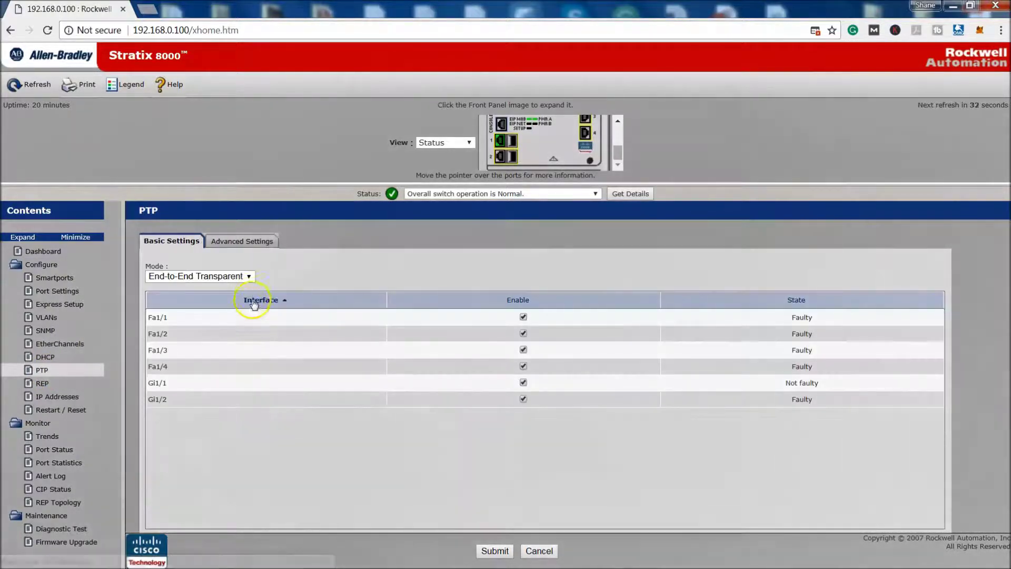
left_click(248, 277)
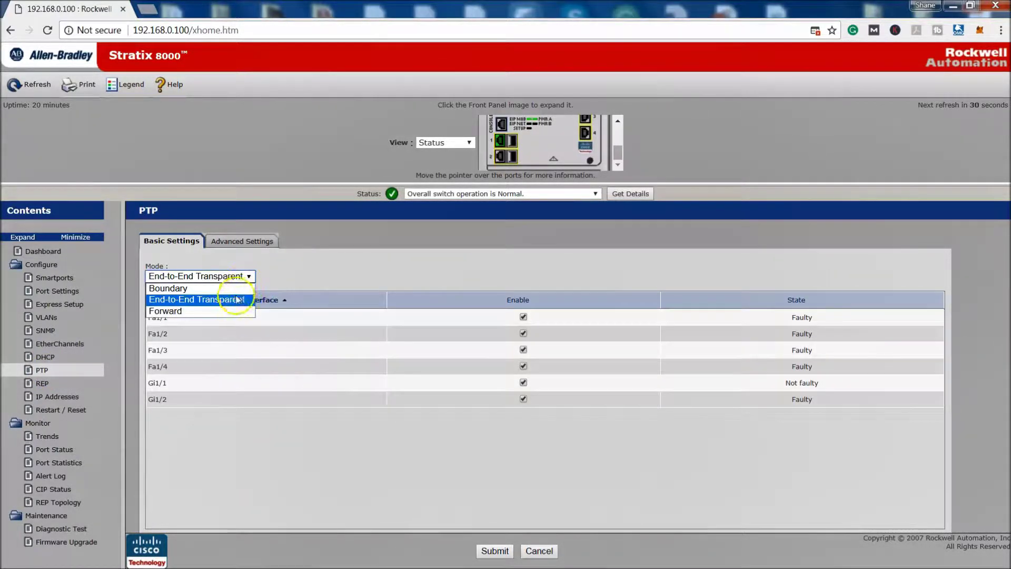
left_click(362, 293)
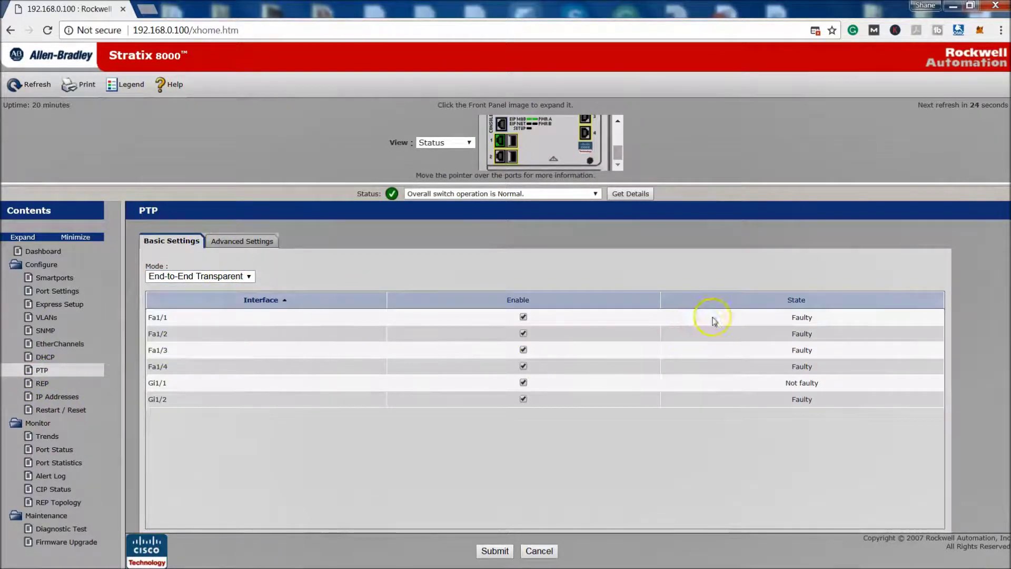
left_click(247, 278)
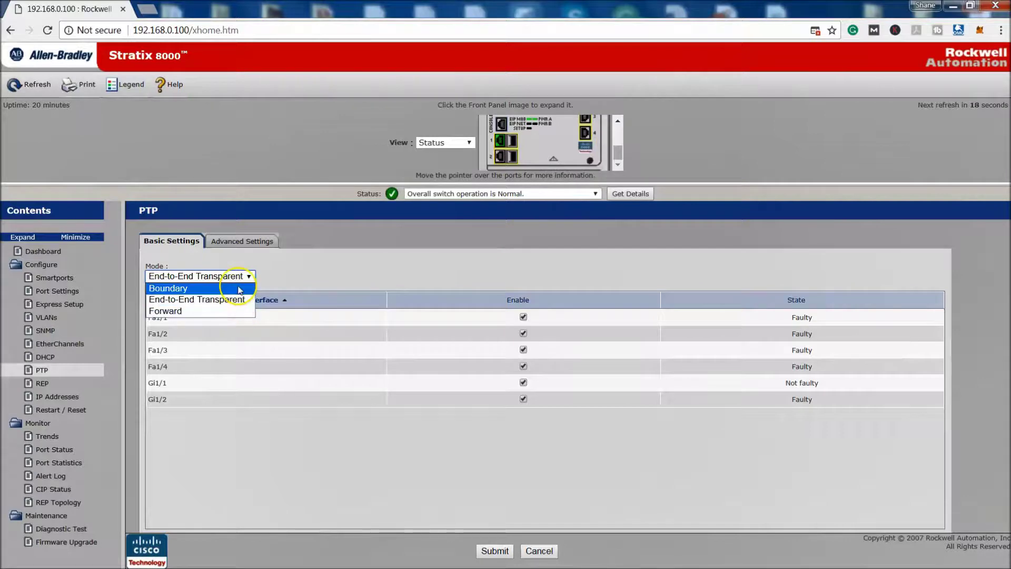
left_click(374, 301)
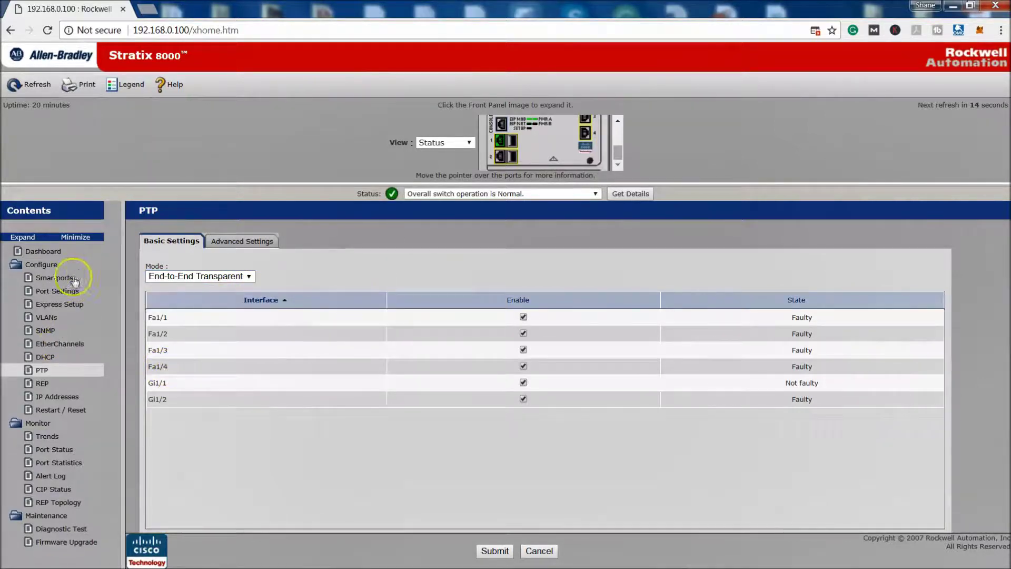
Return to the Port Settings page in the Configure section
left_click(60, 293)
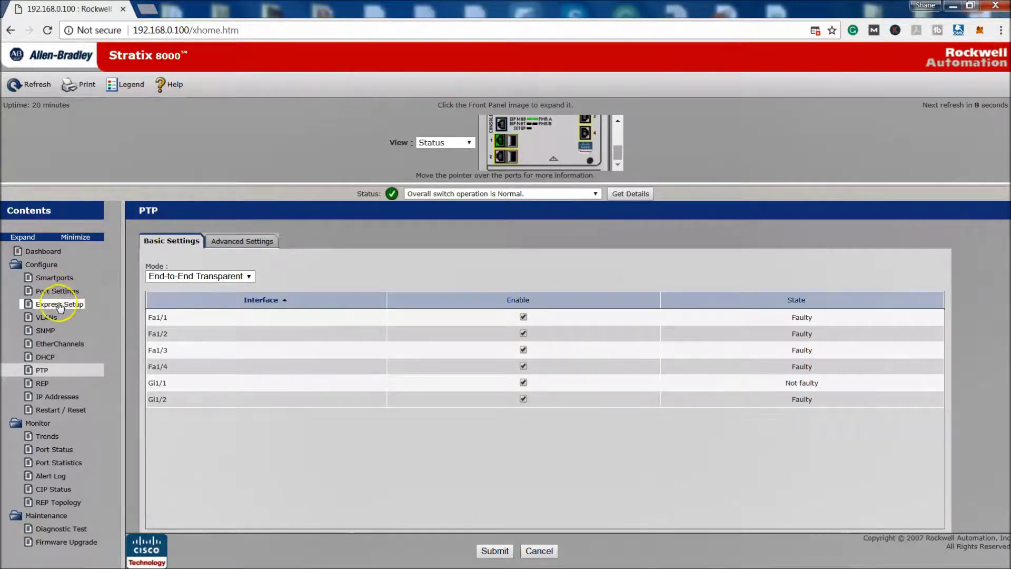
left_click(58, 306)
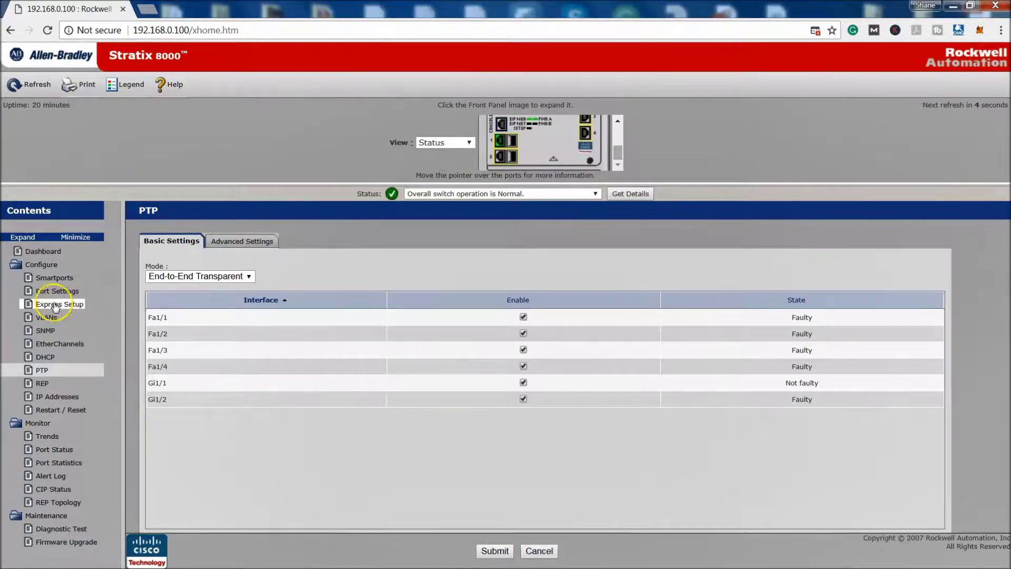
left_click(59, 291)
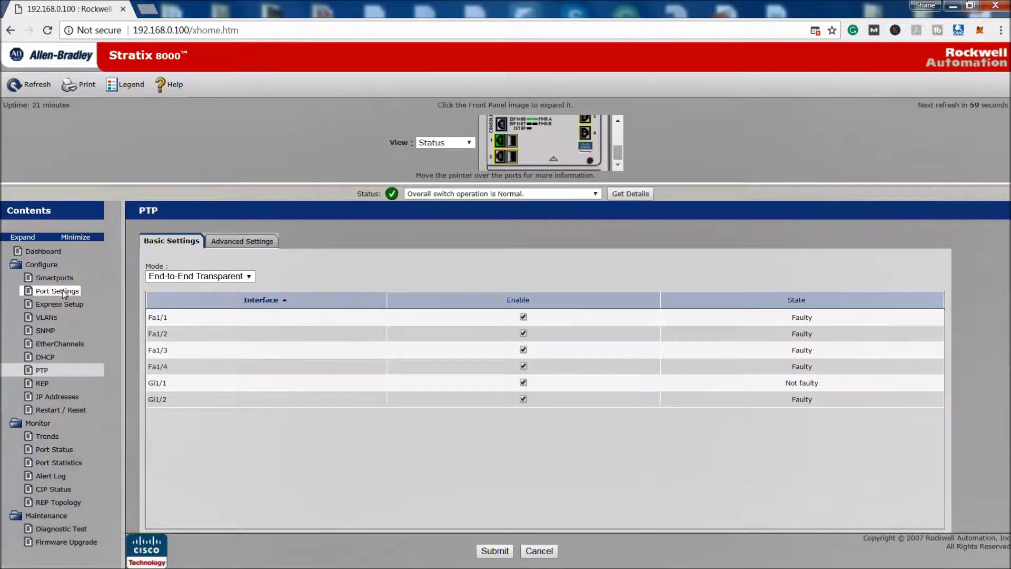
left_click(57, 291)
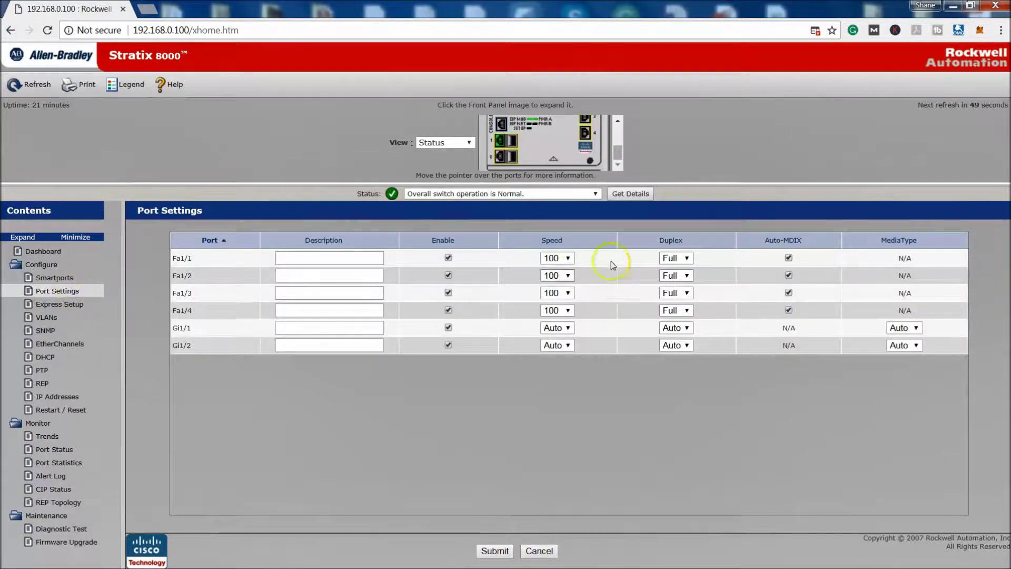
Examine the switch's ports on the front panel image in the Duplex view and in the Speed view
mouse_move(621, 154)
left_mouse_down()
mouse_move(614, 126)
mouse_move(611, 156)
left_mouse_up()
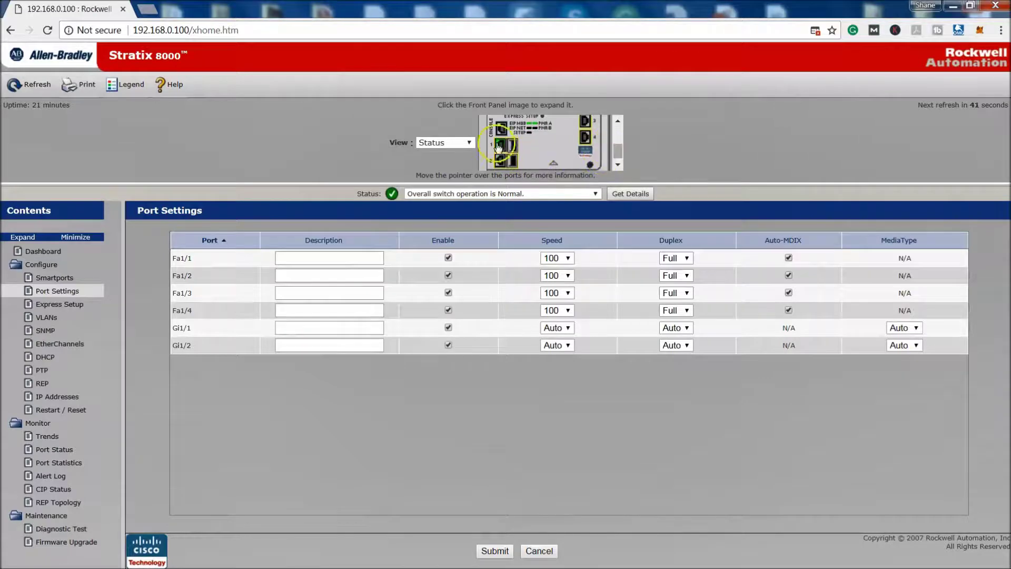
left_click(467, 142)
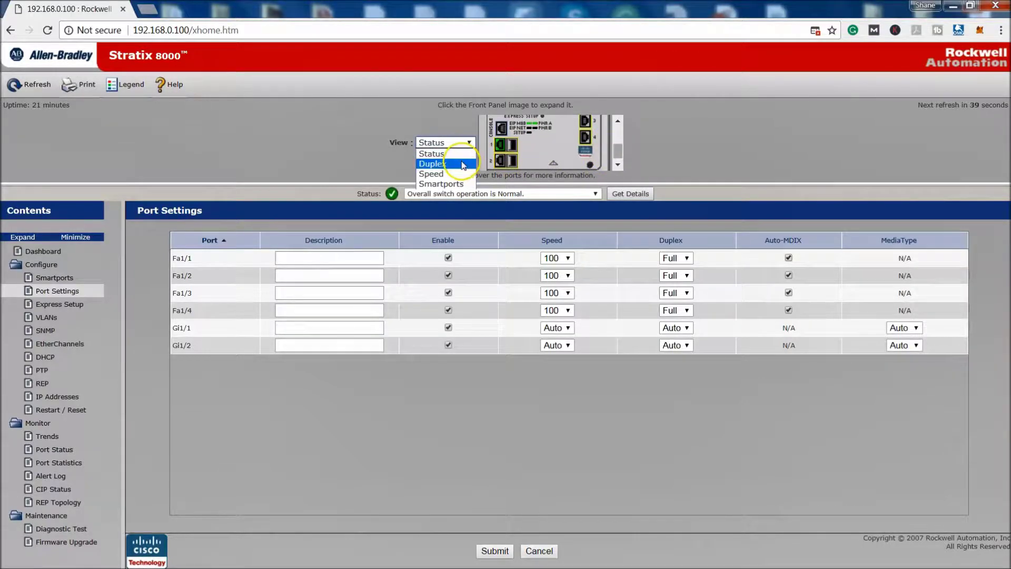
left_click(466, 163)
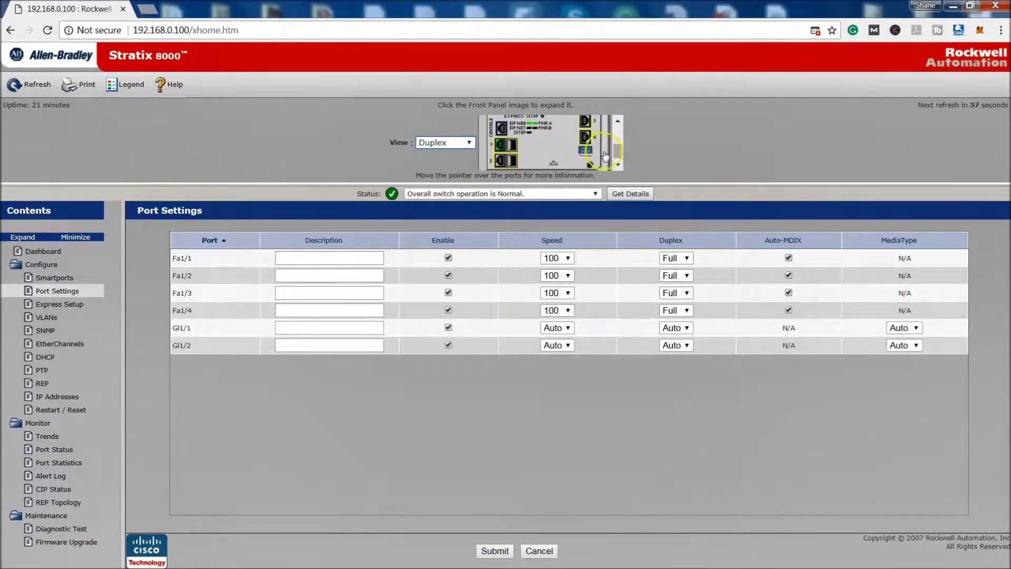
left_click_drag(618, 150, 615, 133)
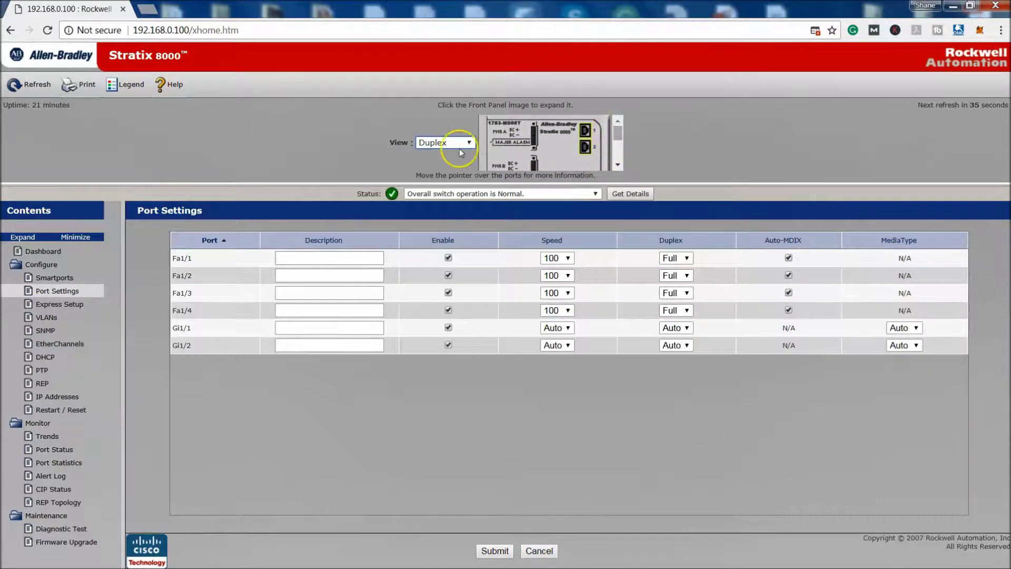
left_click(473, 142)
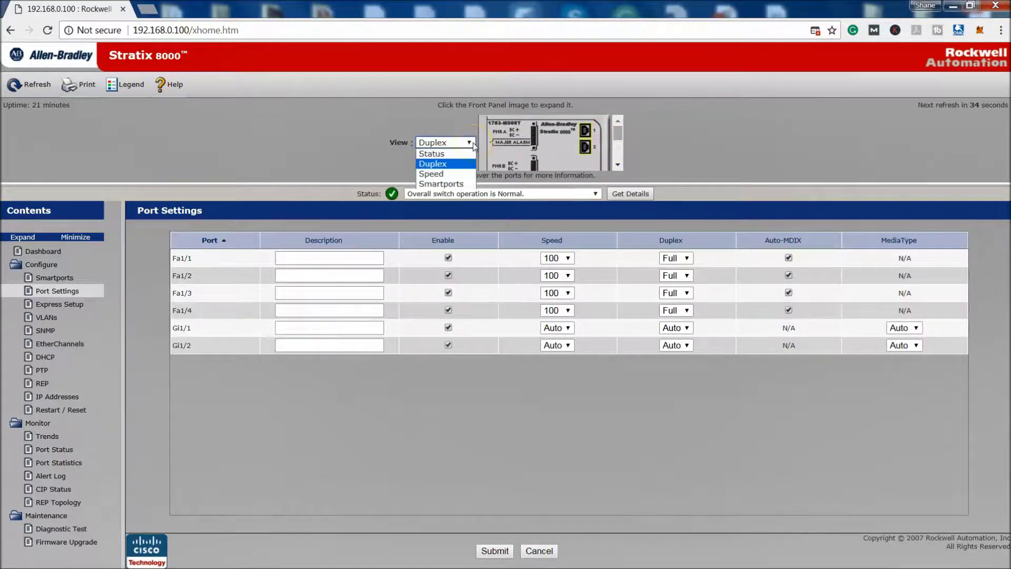
left_click(458, 175)
scroll(608, 147, "down", 3)
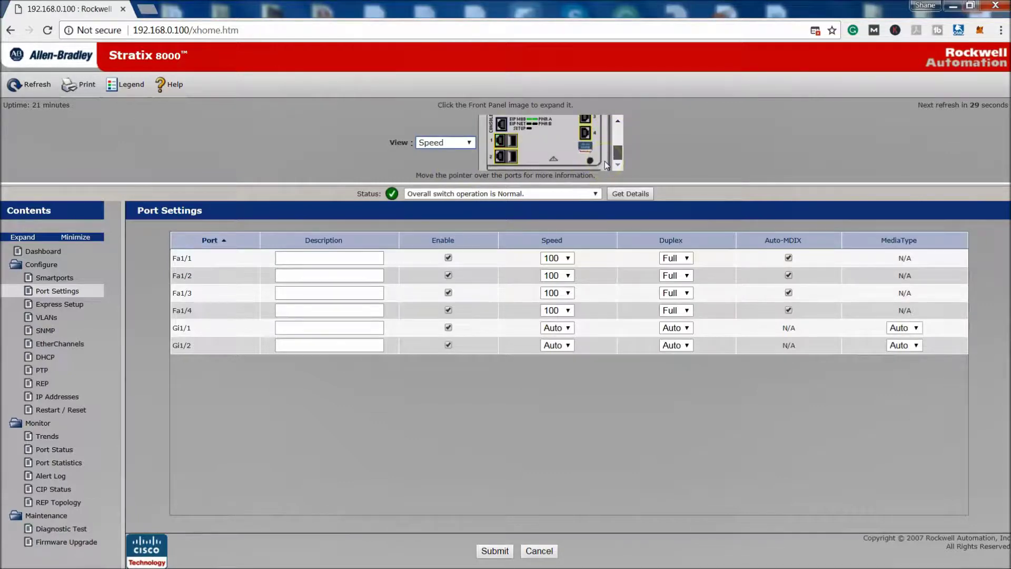
scroll(605, 154, "up", 1)
Show the Smartports view of the front panel, inspect its ports, and switch back to the Status view
left_click(471, 144)
left_click(451, 172)
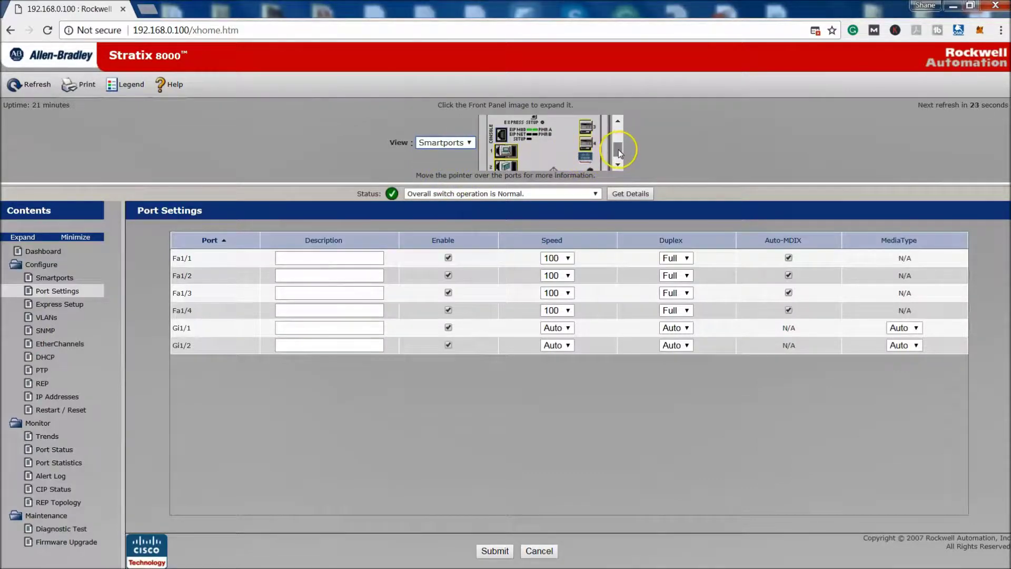
left_click_drag(618, 149, 605, 166)
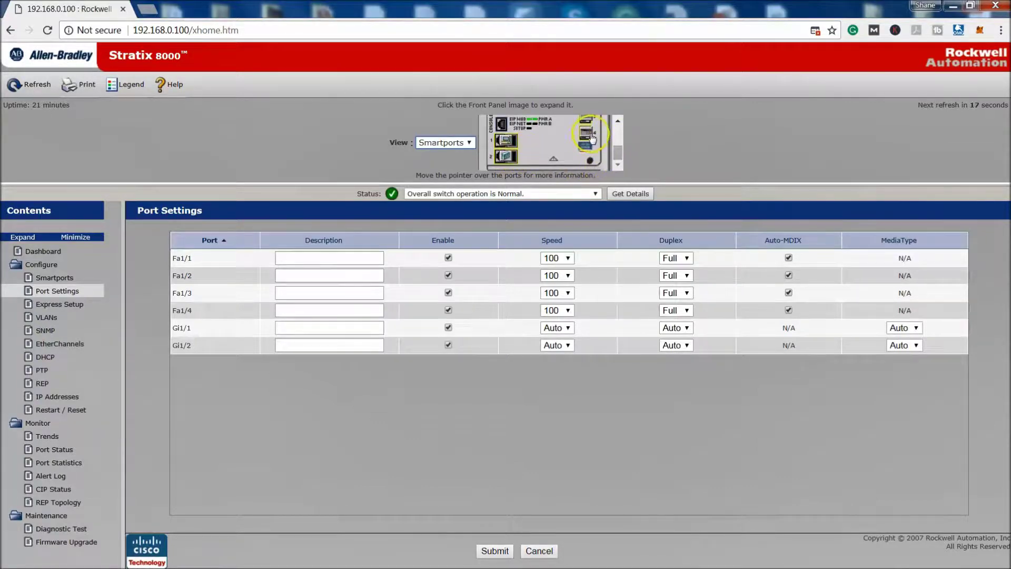
mouse_move(590, 139)
left_click(507, 141)
left_click(463, 143)
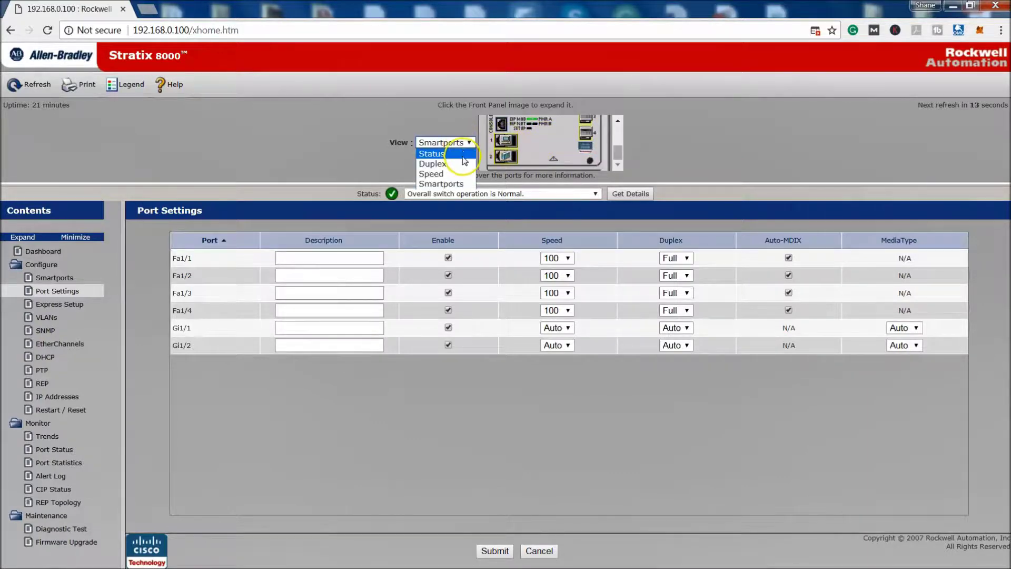
left_click(442, 153)
mouse_move(514, 145)
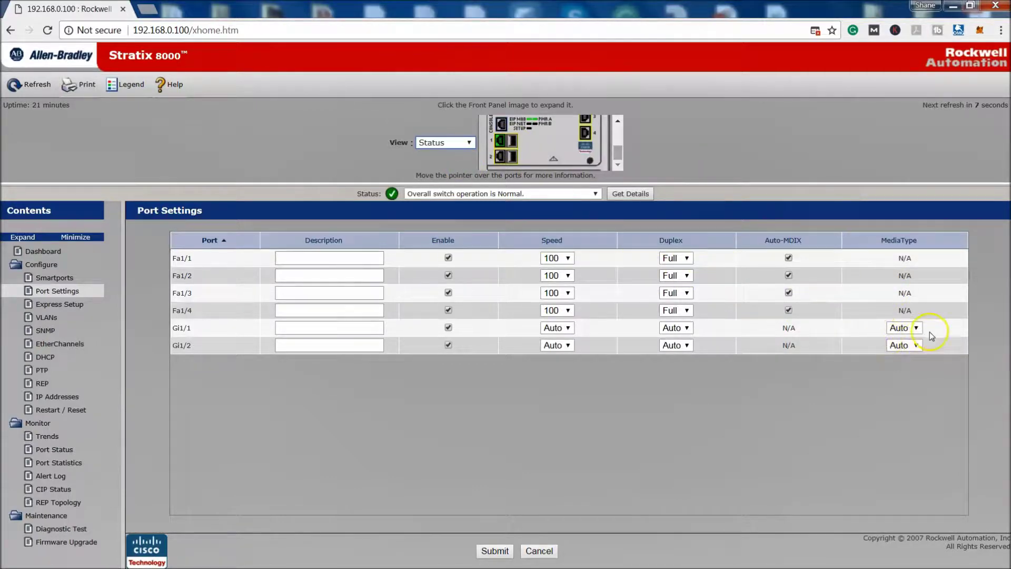
Set the media type of ports Gi1/1 and Gi1/2 to RJ45 and submit the port settings
left_click(906, 328)
left_click(900, 339)
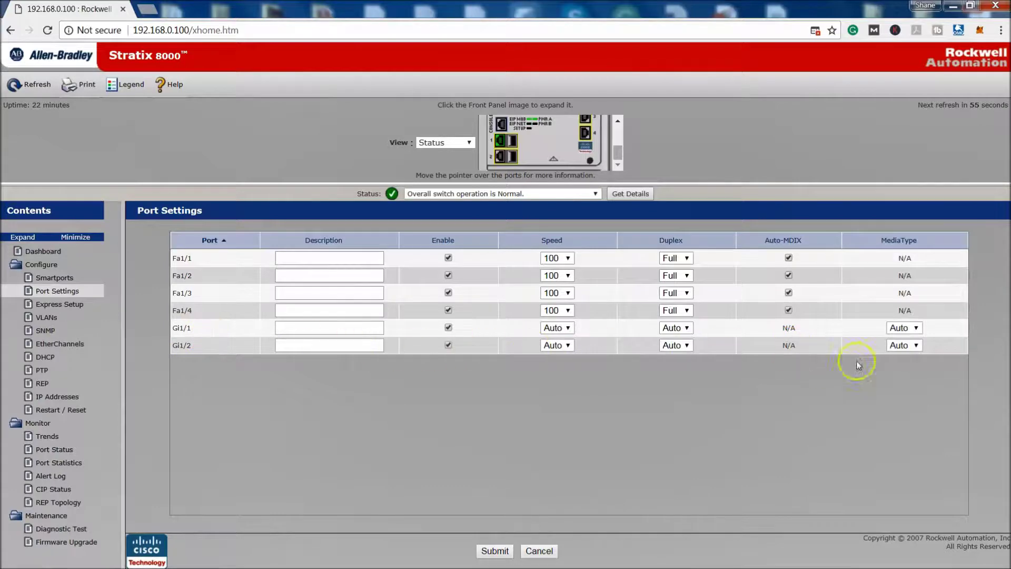
left_click(916, 328)
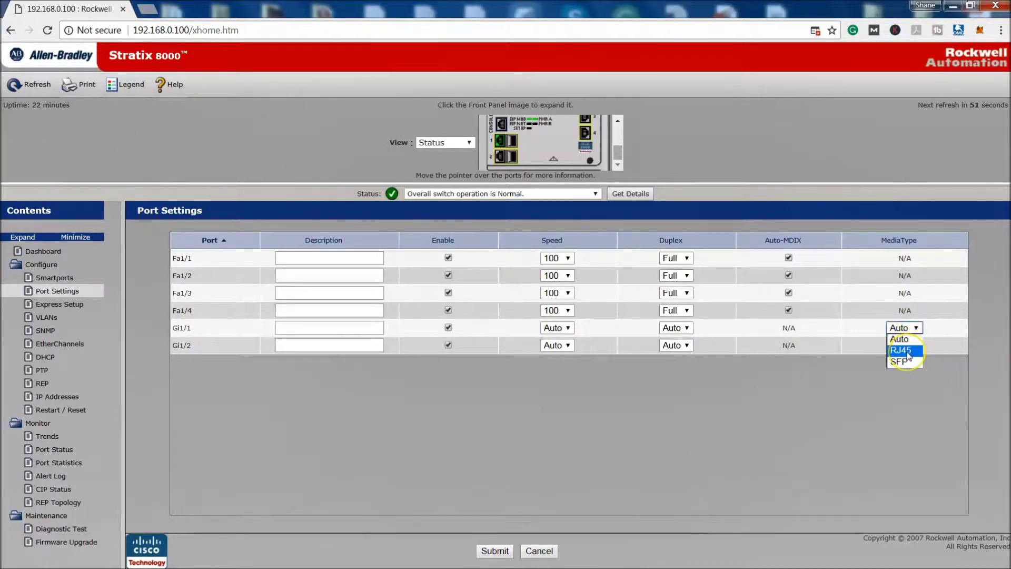
left_click(907, 352)
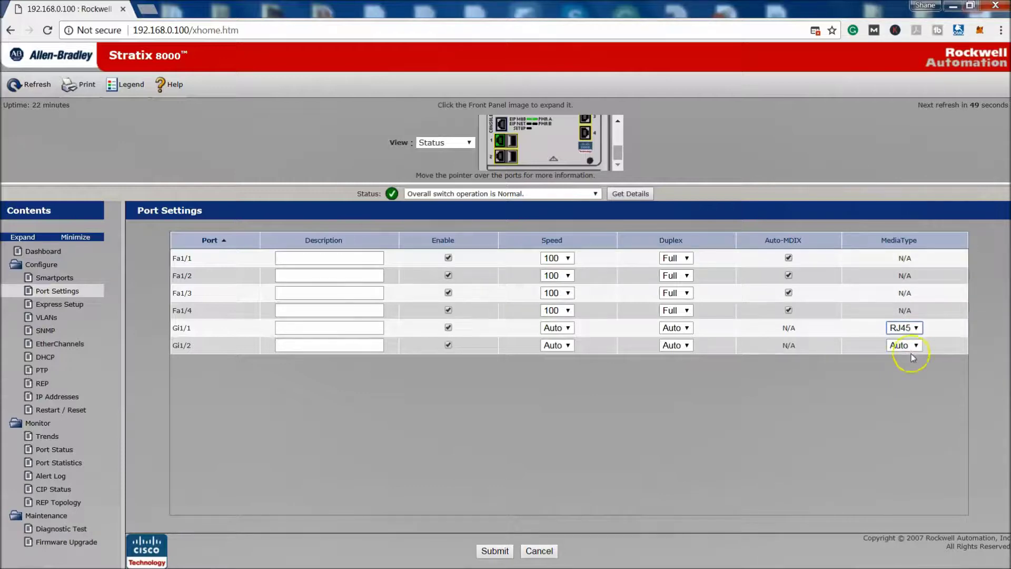
left_click(909, 346)
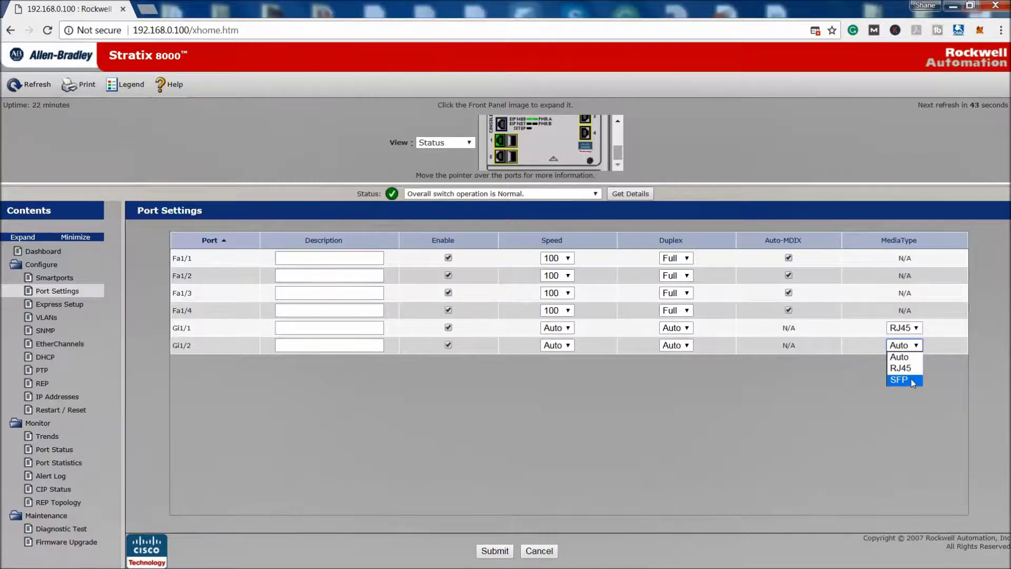
left_click(904, 382)
left_click(896, 368)
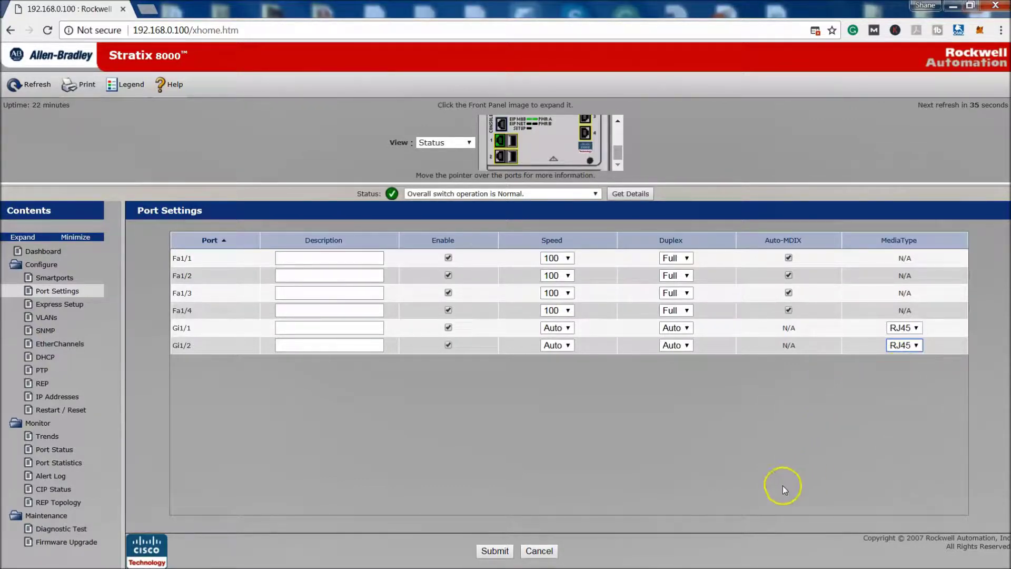
left_click(497, 550)
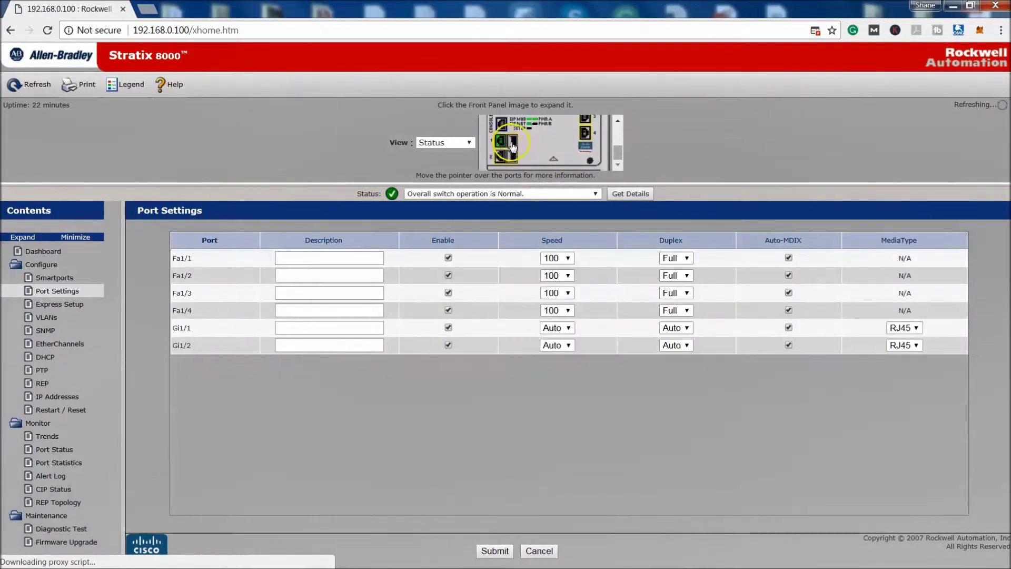
Inspect the details of port Gi1/1 on the front panel and expand the front panel image
mouse_move(514, 147)
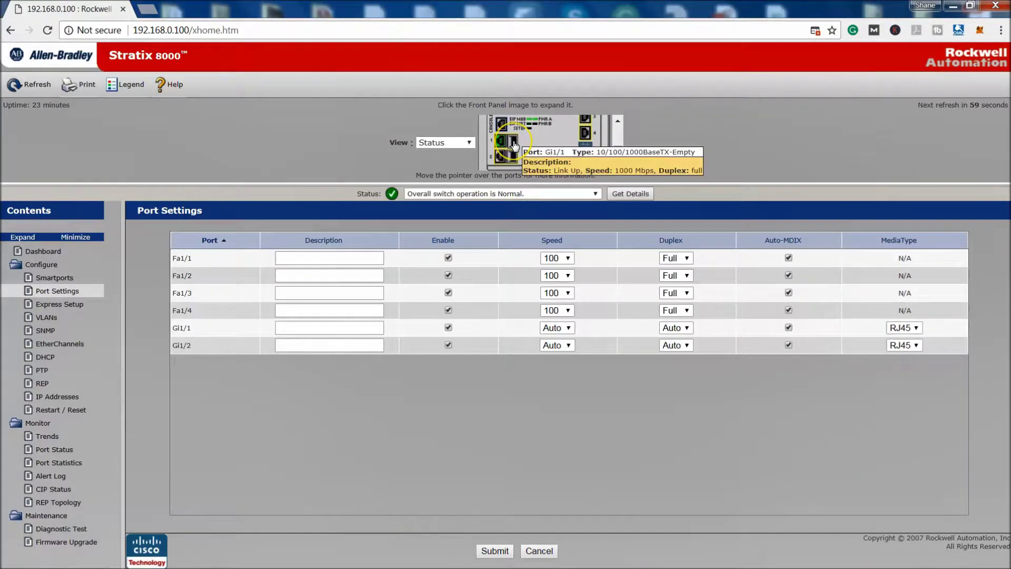
left_click(500, 142)
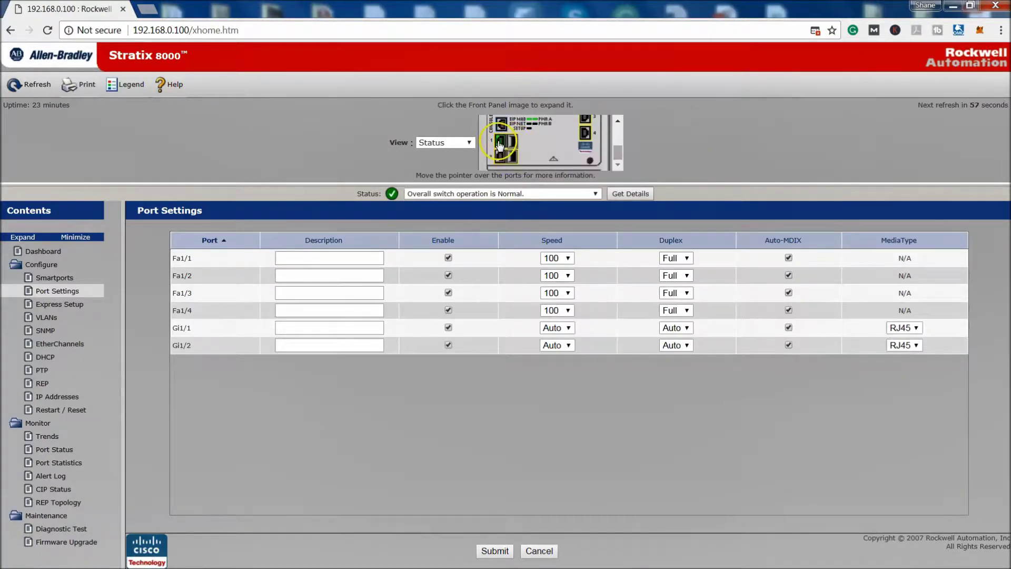
mouse_move(500, 143)
left_click(614, 148)
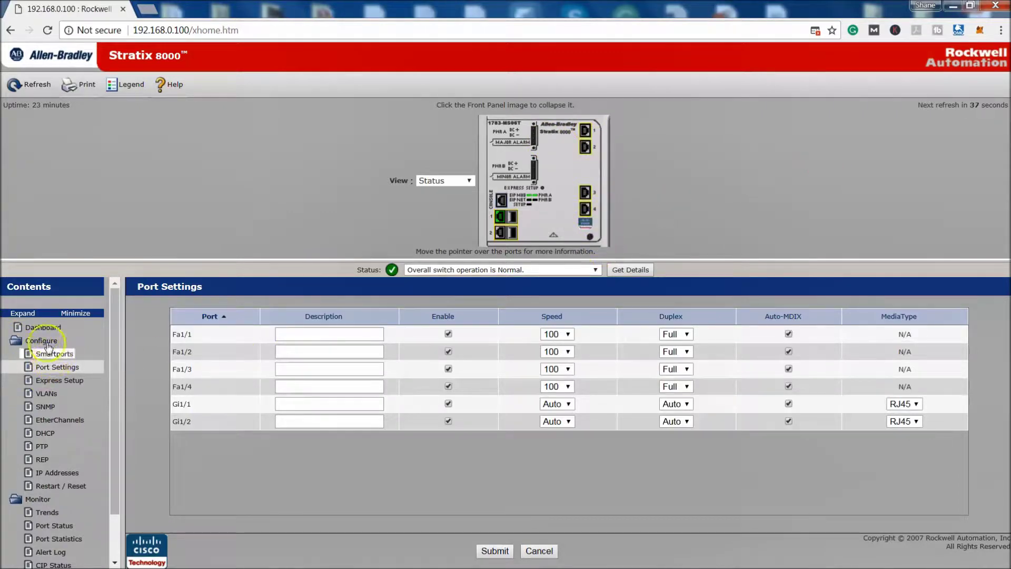
Open the Dashboard and review the switch information, switch health and port utilization
left_click(42, 327)
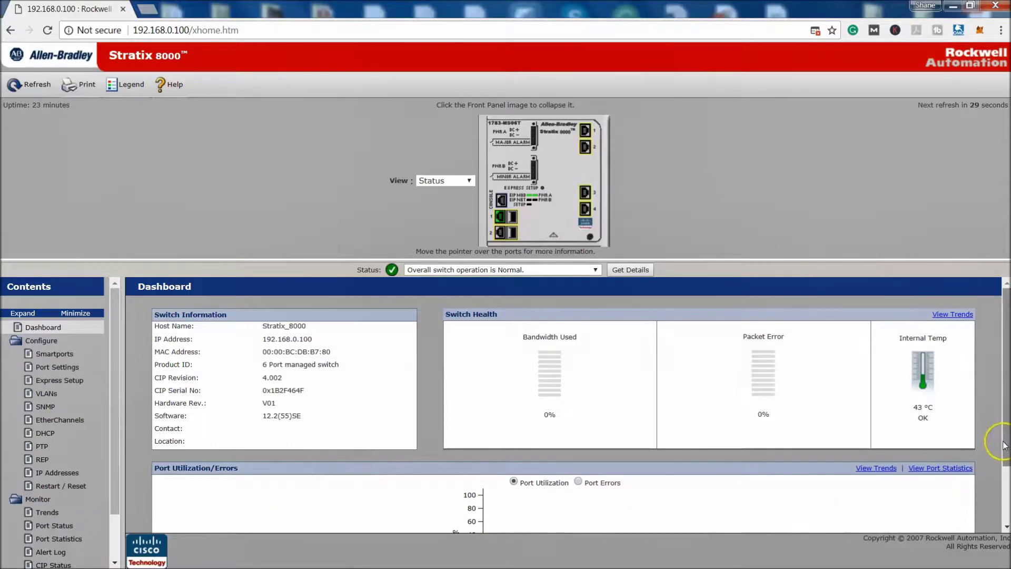
left_click(1008, 513)
mouse_move(1007, 513)
left_mouse_down()
mouse_move(998, 364)
mouse_move(1001, 501)
left_mouse_up()
Open the port statistics from the Dashboard and view the overview, transmit detail and receive detail
left_click(939, 392)
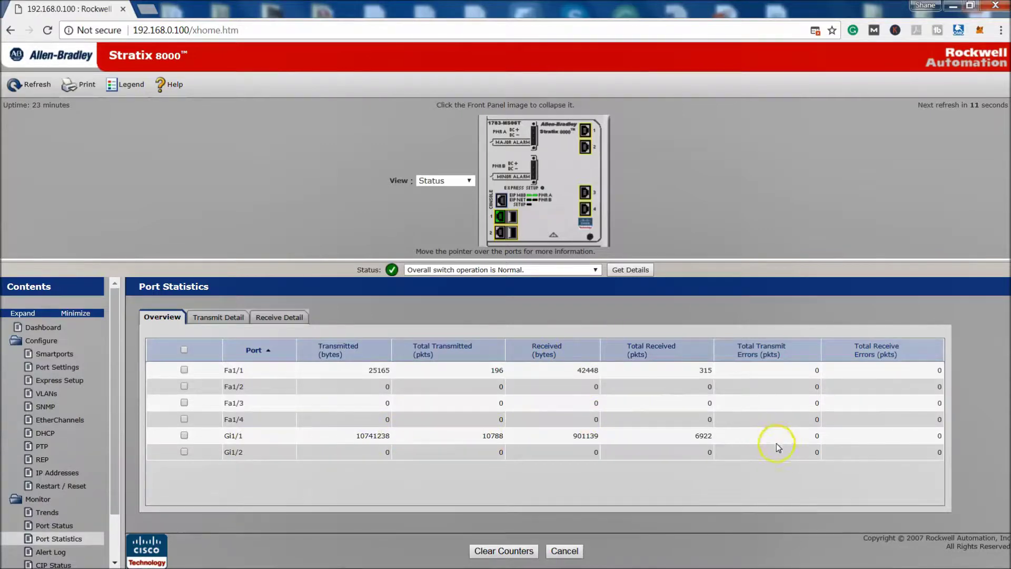
left_click(225, 319)
left_click(294, 320)
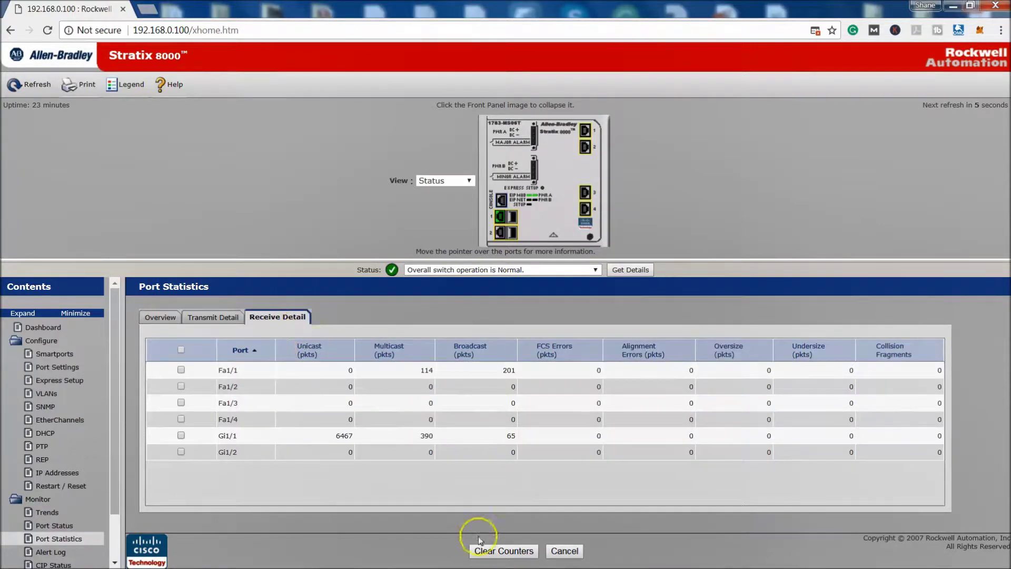
Try to clear the port statistics counters without selecting a port, and go back to the transmit detail
left_click(505, 550)
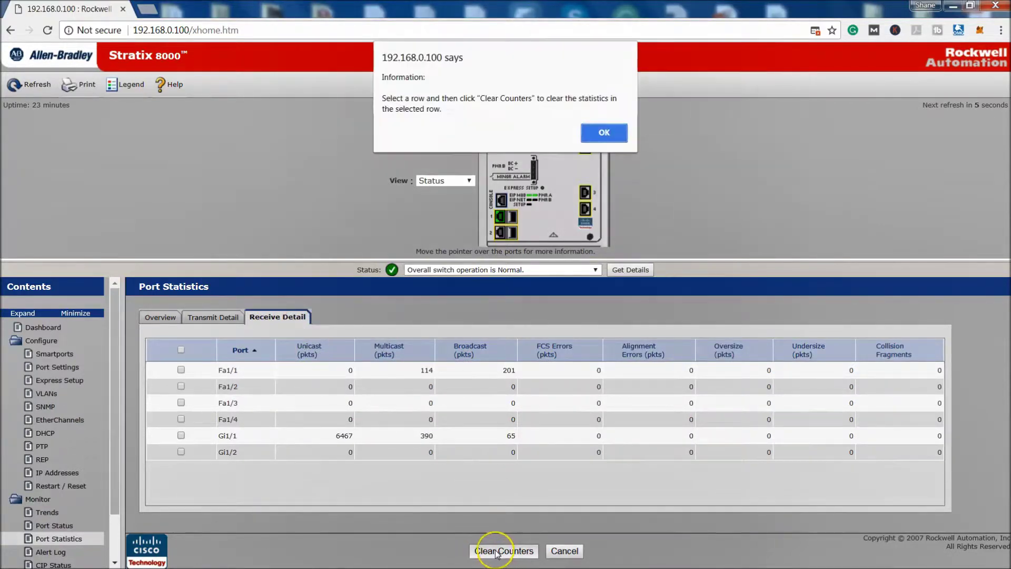
left_click(601, 133)
left_click(232, 318)
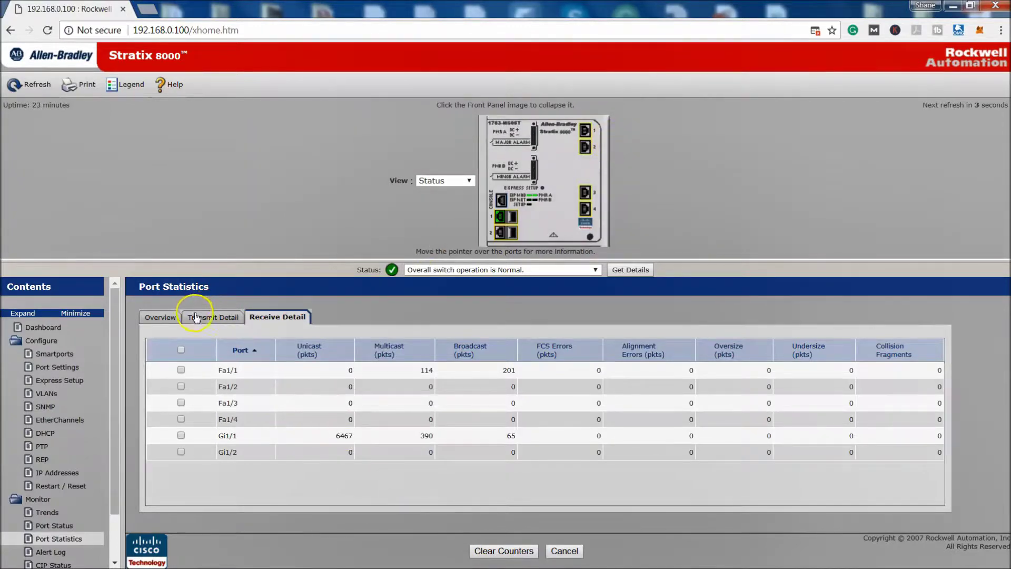
Return to the port statistics overview, and open the IP Addresses page to review the Vlan1 interface's address and subnet mask
left_click(160, 317)
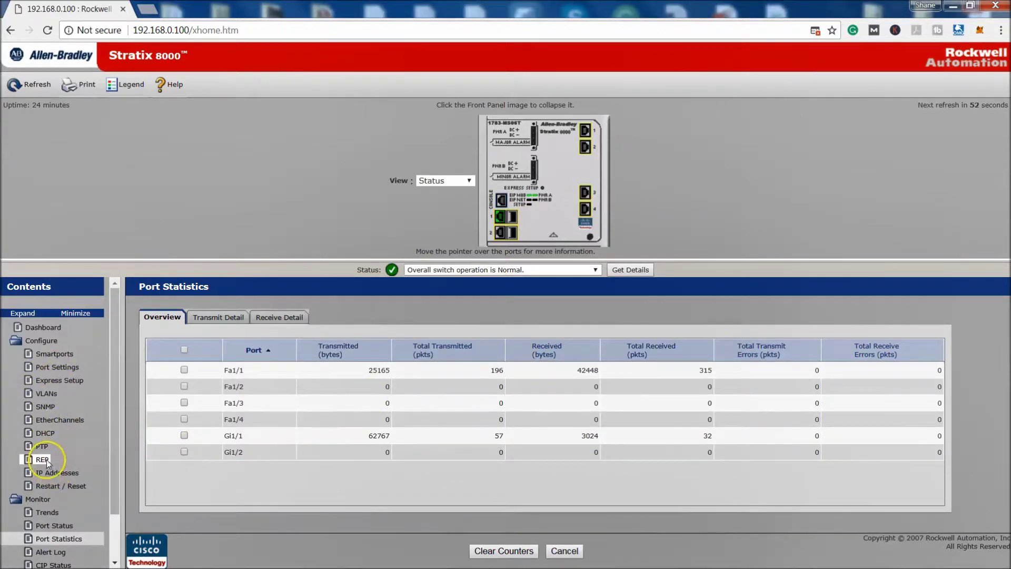
left_click(66, 356)
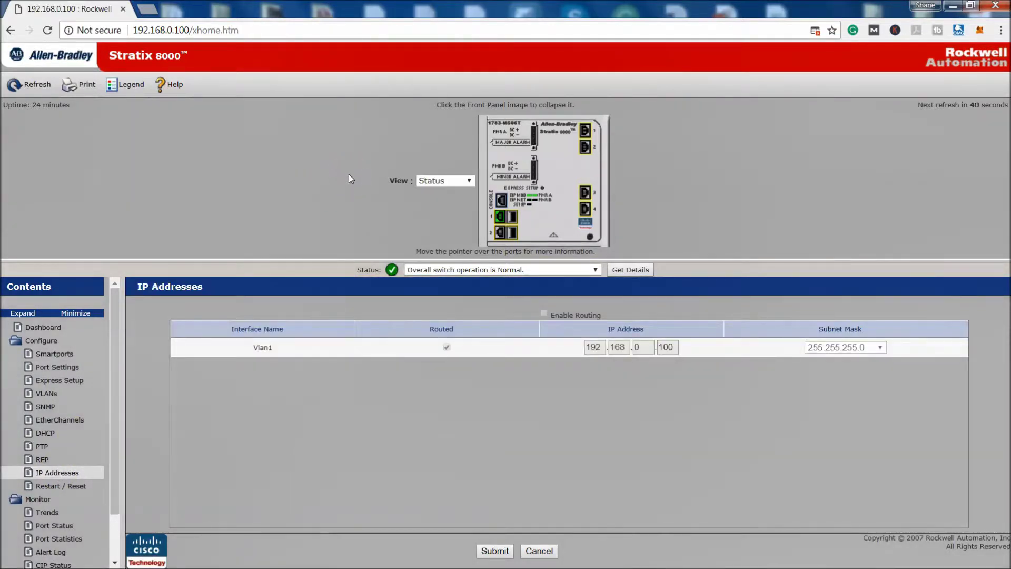
left_click(420, 189)
scroll(106, 463, "down", 2)
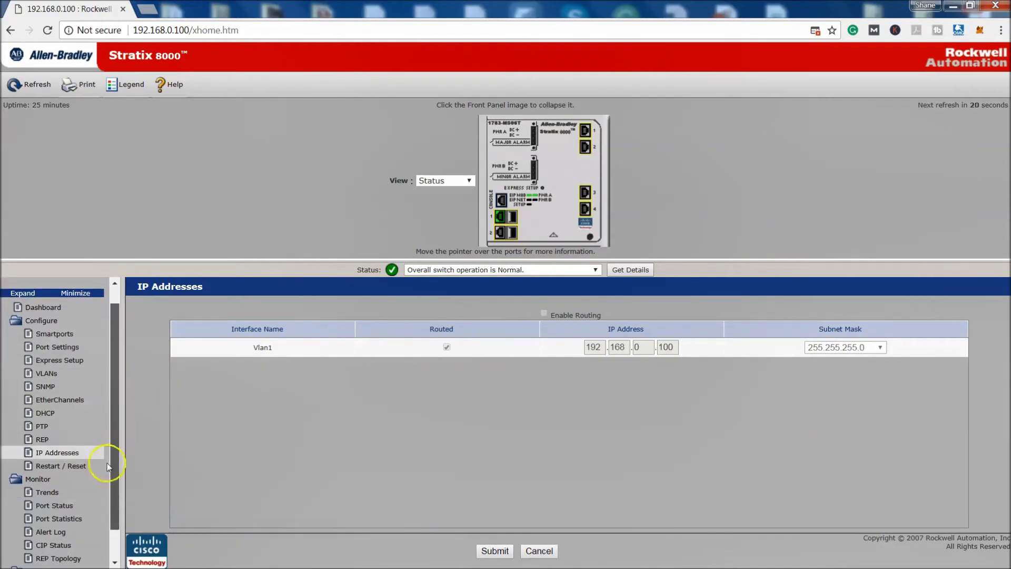
Reopen the Smartports configuration page and highlight the switch's full web address in the browser
scroll(100, 473, "up", 2)
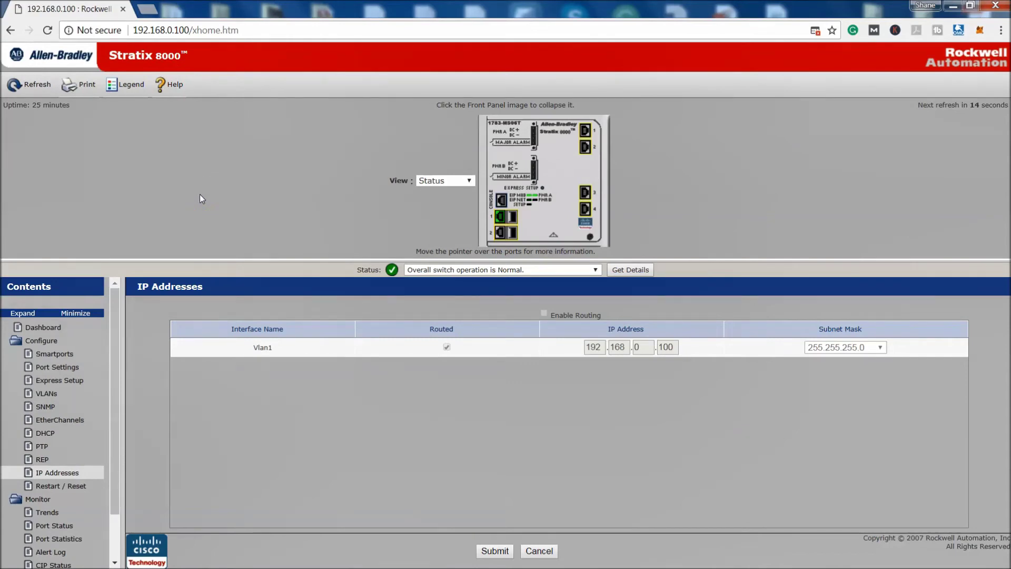
left_click(51, 355)
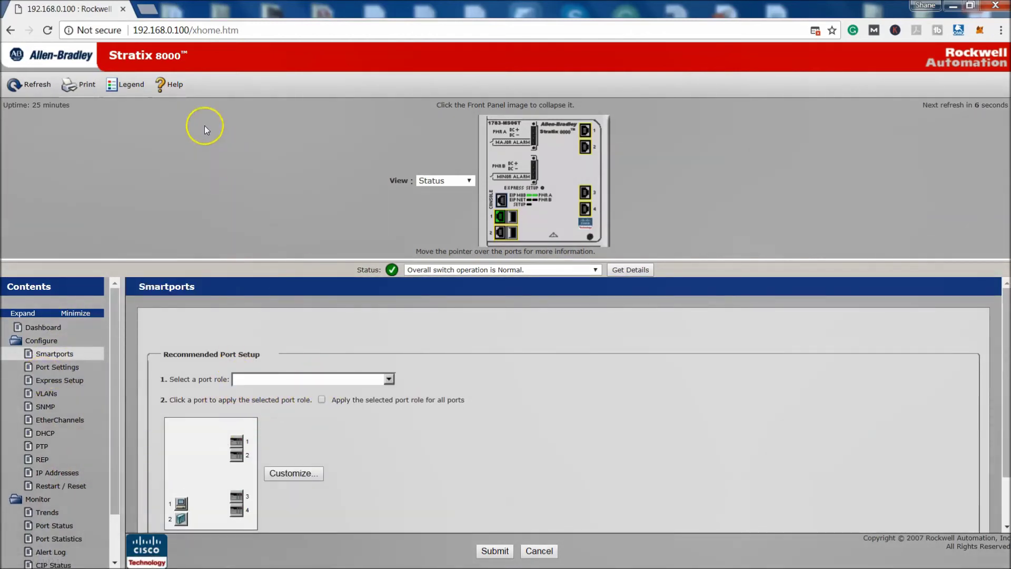
left_click(163, 30)
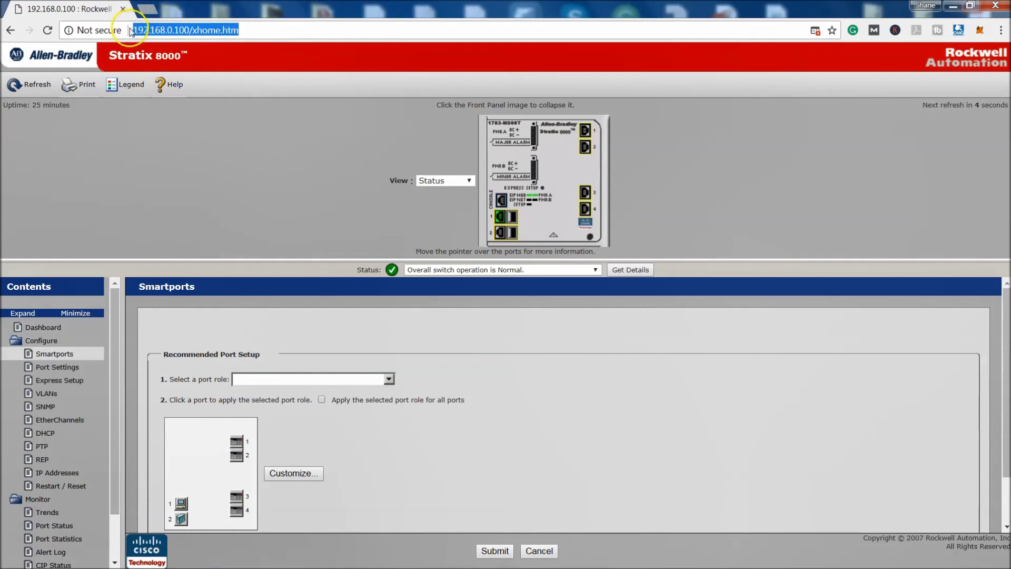